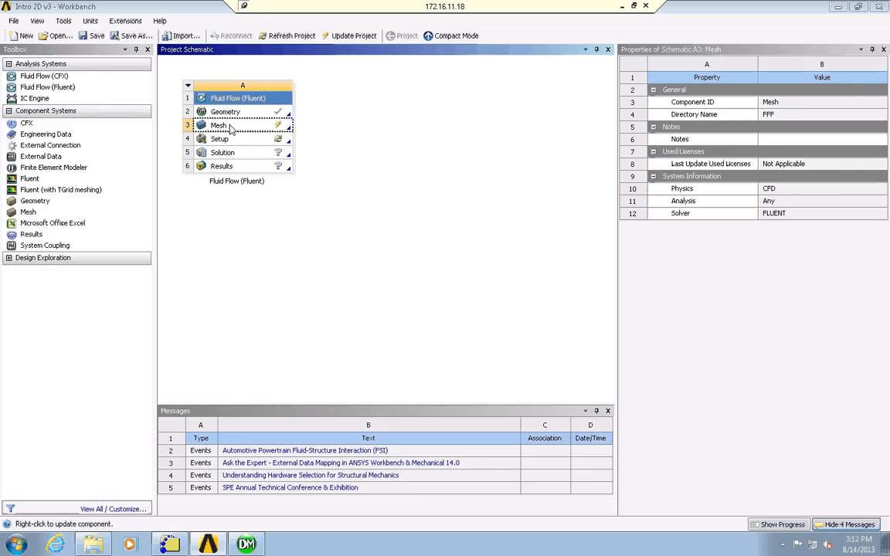
Update the Mesh component of the Fluid Flow (Fluent) system.
{"action": "left_click", "coordinate": [247, 126]}
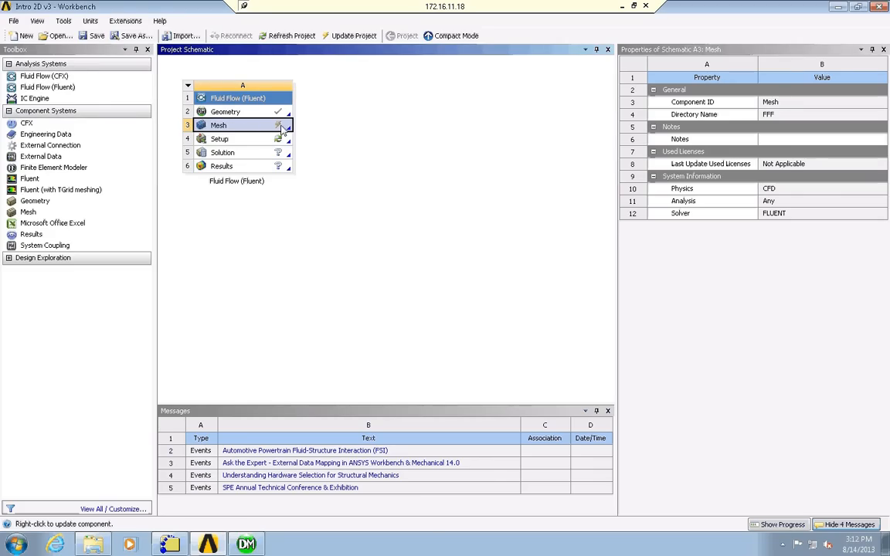
{"action": "right_click", "coordinate": [249, 131]}
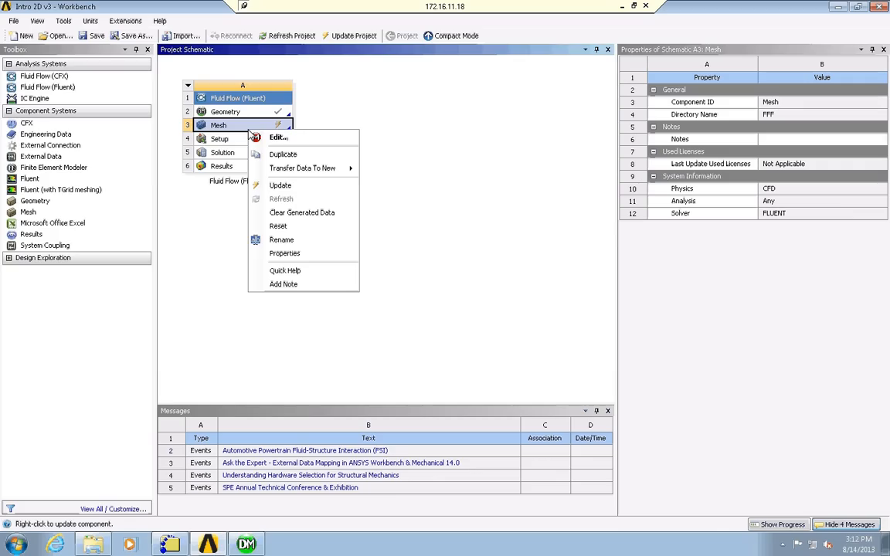
{"action": "left_click", "coordinate": [278, 185]}
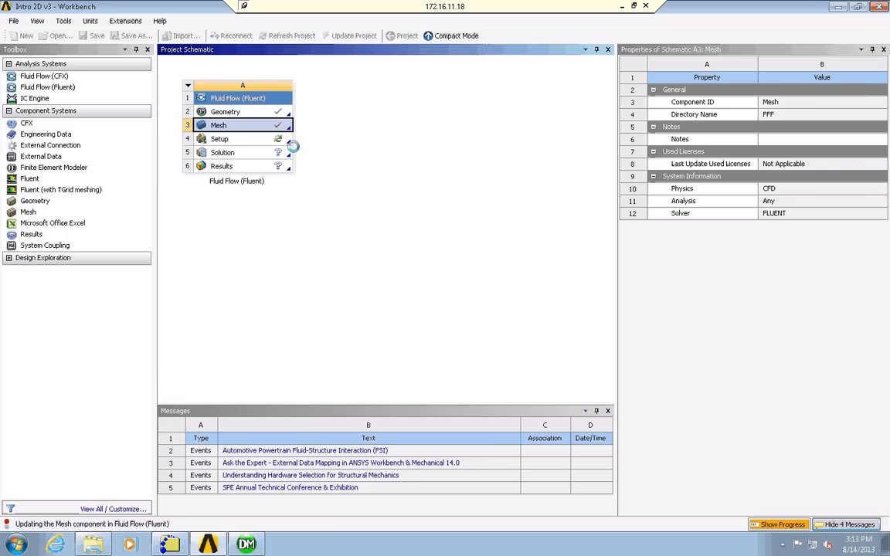
Open the system's Setup in Fluent with Double Precision enabled and serial processing.
{"action": "left_click", "coordinate": [242, 144]}
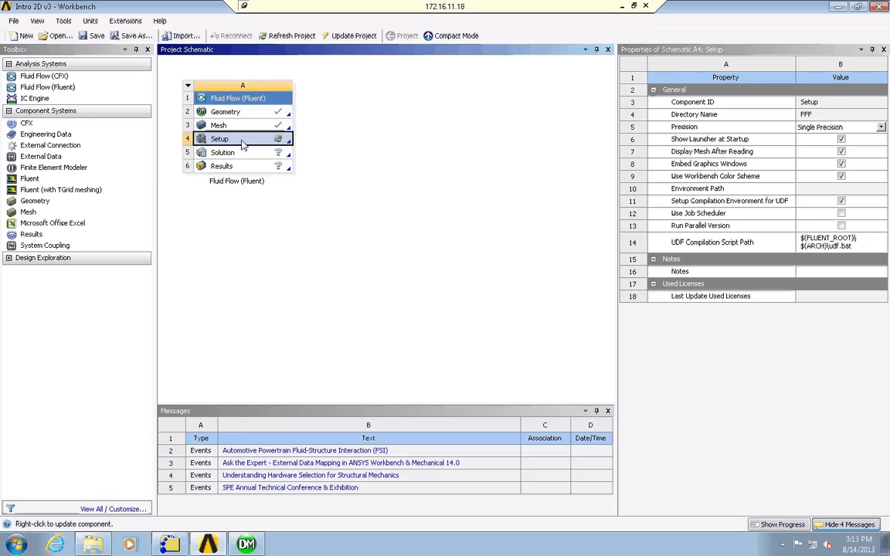
{"action": "right_click", "coordinate": [242, 144]}
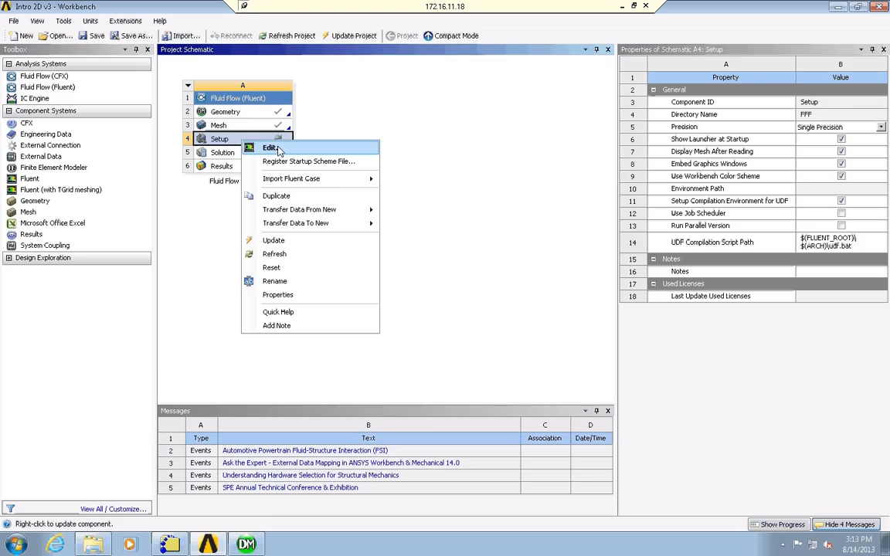
{"action": "left_click", "coordinate": [270, 148]}
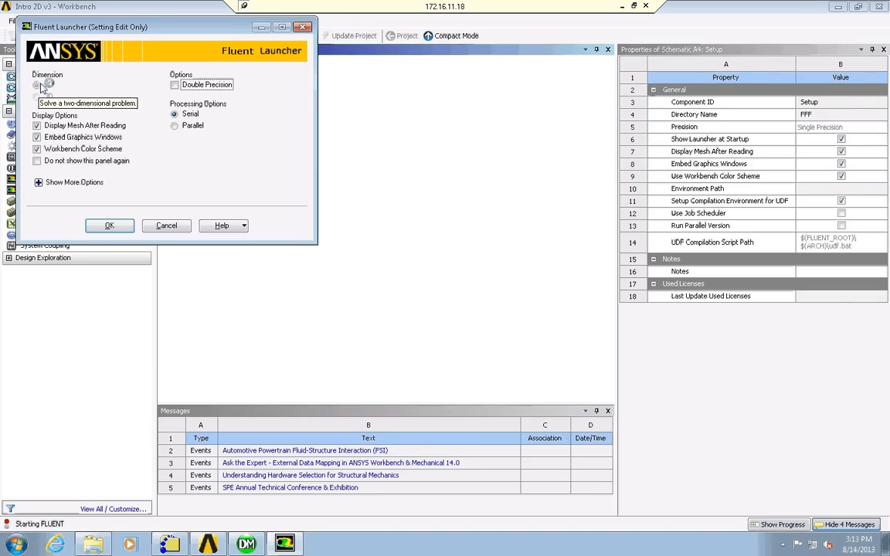
{"action": "left_click", "coordinate": [175, 86]}
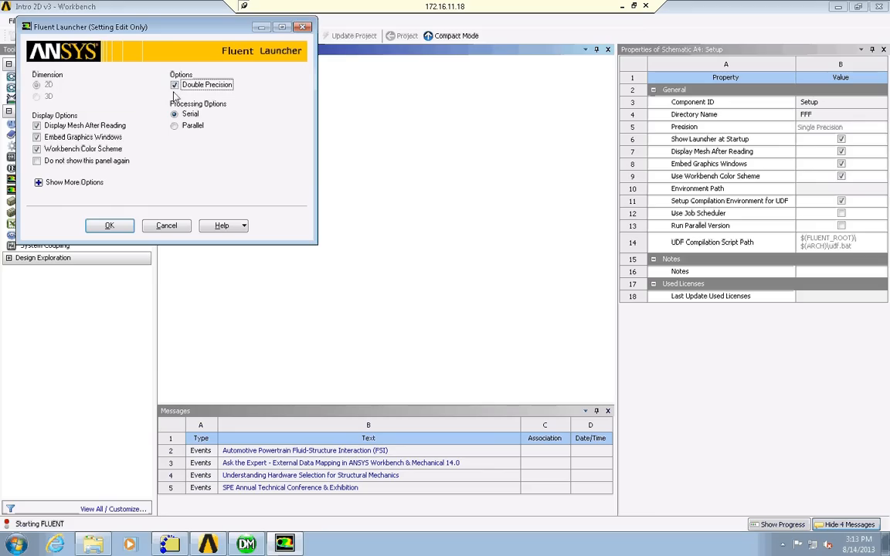
{"action": "left_click", "coordinate": [109, 225]}
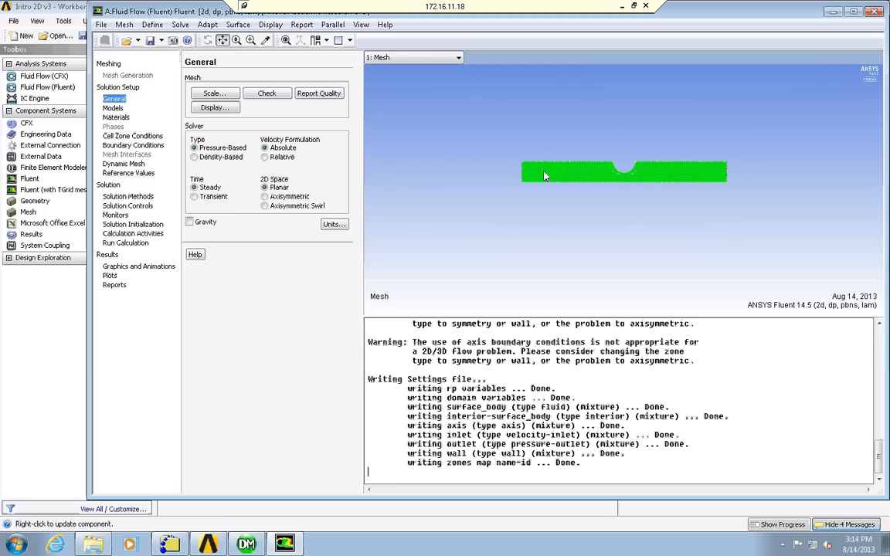
Set the 2D space to Axisymmetric, and check the mesh along with its domain extents in the Scale Mesh dialog.
{"action": "left_click", "coordinate": [265, 196]}
{"action": "left_click", "coordinate": [266, 94]}
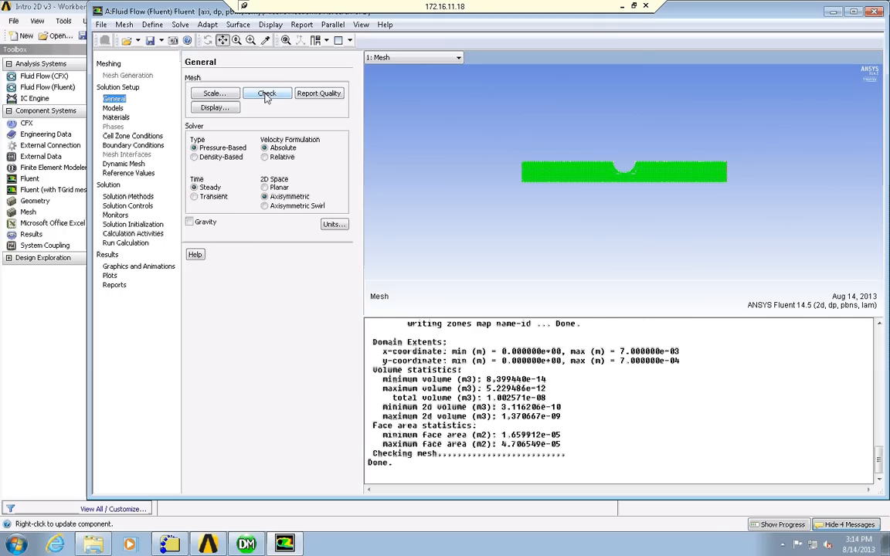
{"action": "left_click", "coordinate": [212, 94]}
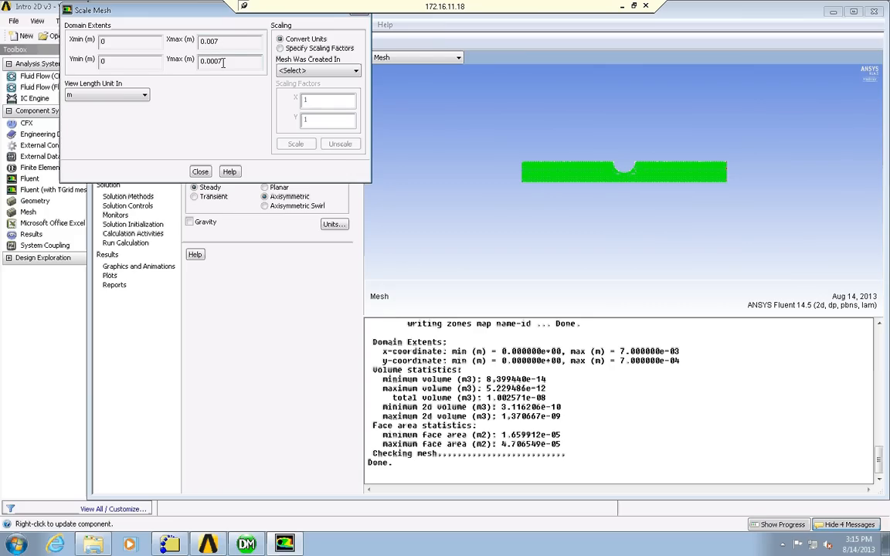
{"action": "left_click", "coordinate": [200, 171]}
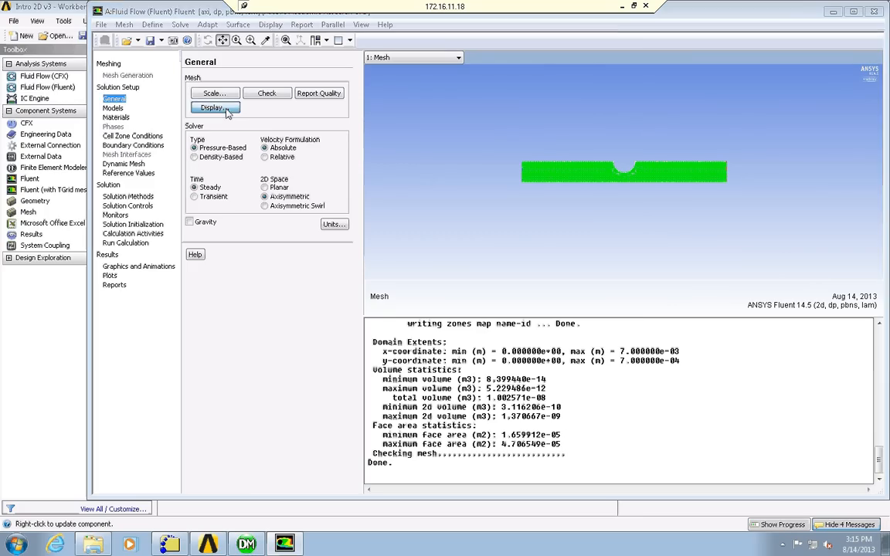
Display the mesh without interior-surface_body, and redraw it with all surfaces included.
{"action": "left_click", "coordinate": [215, 108]}
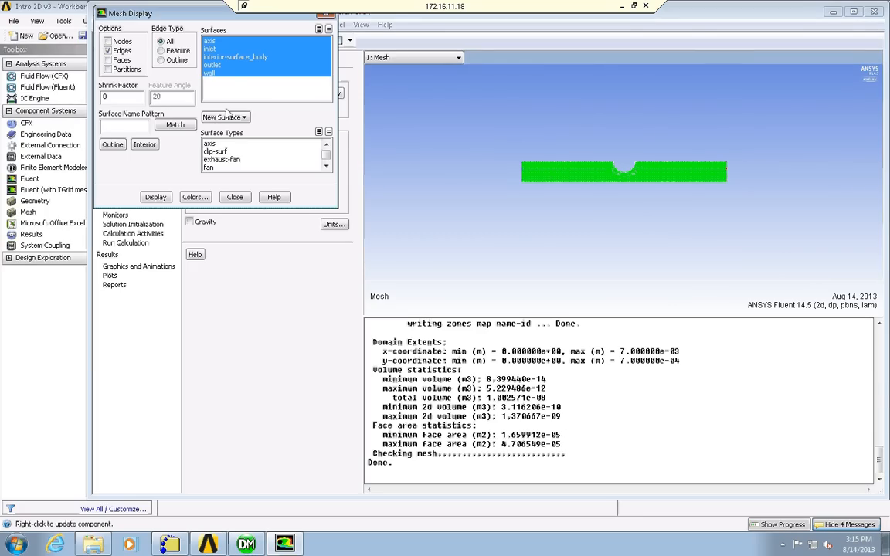
{"action": "left_click", "coordinate": [221, 59]}
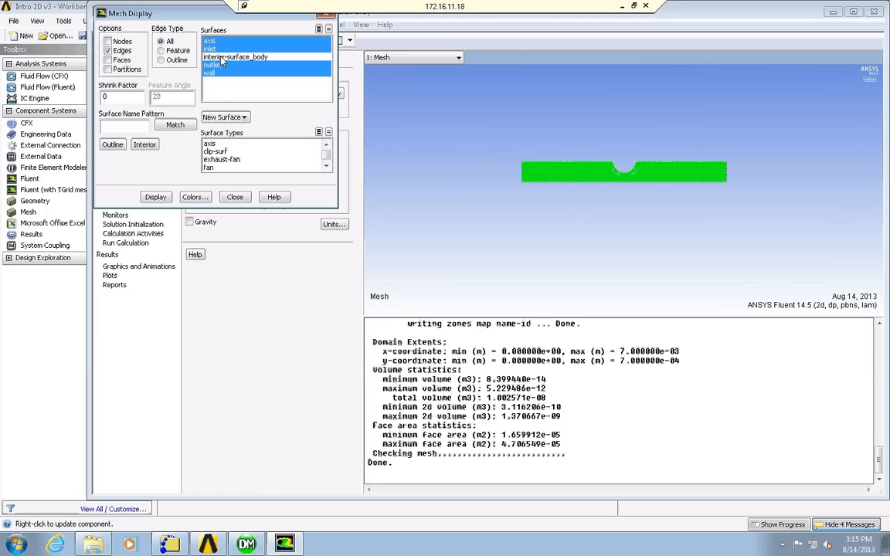
{"action": "left_click", "coordinate": [156, 197]}
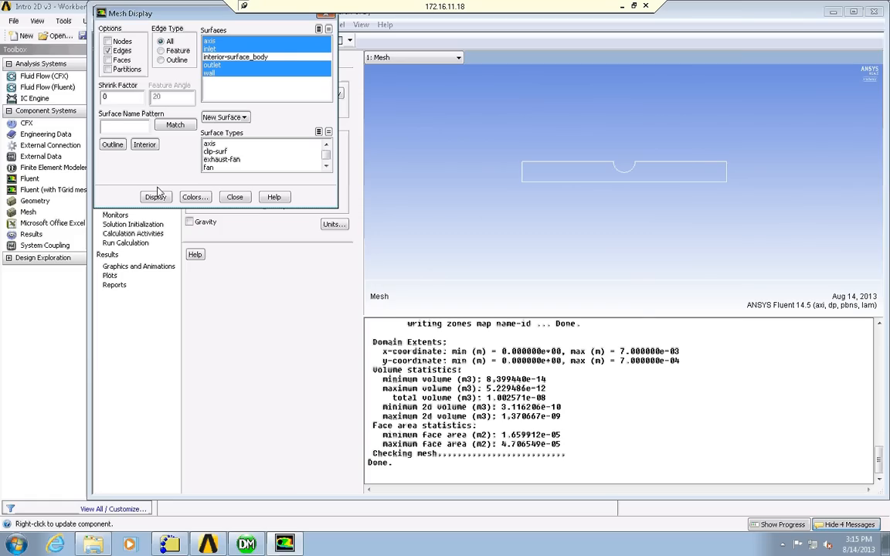
{"action": "left_click", "coordinate": [233, 58]}
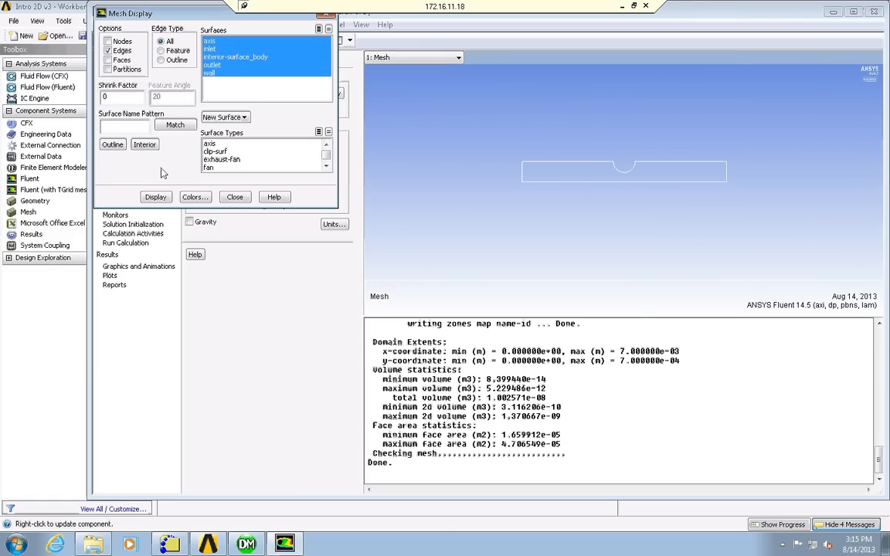
{"action": "left_click", "coordinate": [158, 197]}
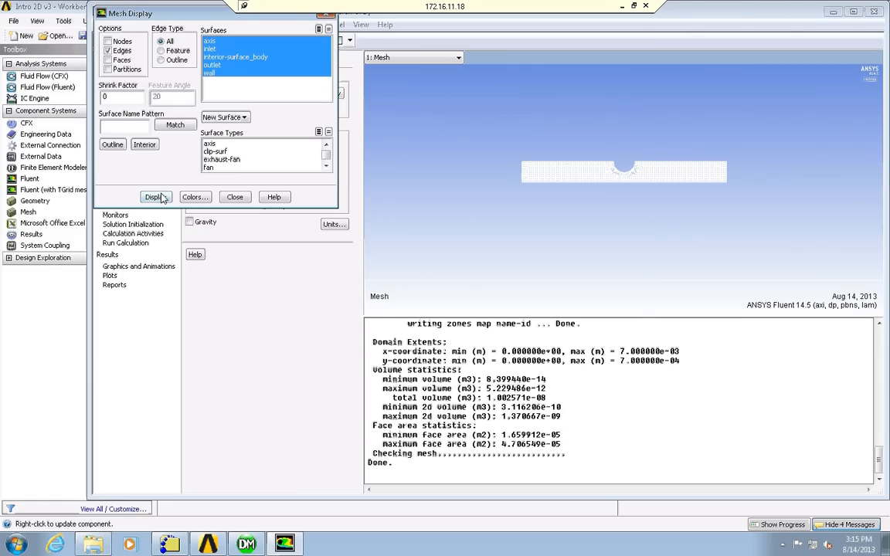
{"action": "left_click", "coordinate": [234, 197]}
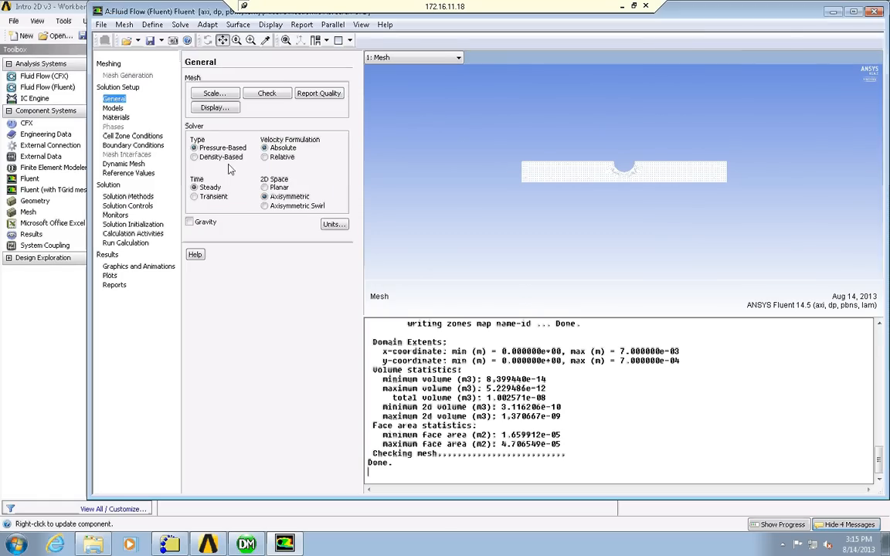
Report the mesh quality and review the physics models, selecting the Viscous - Laminar entry.
{"action": "left_click", "coordinate": [315, 94]}
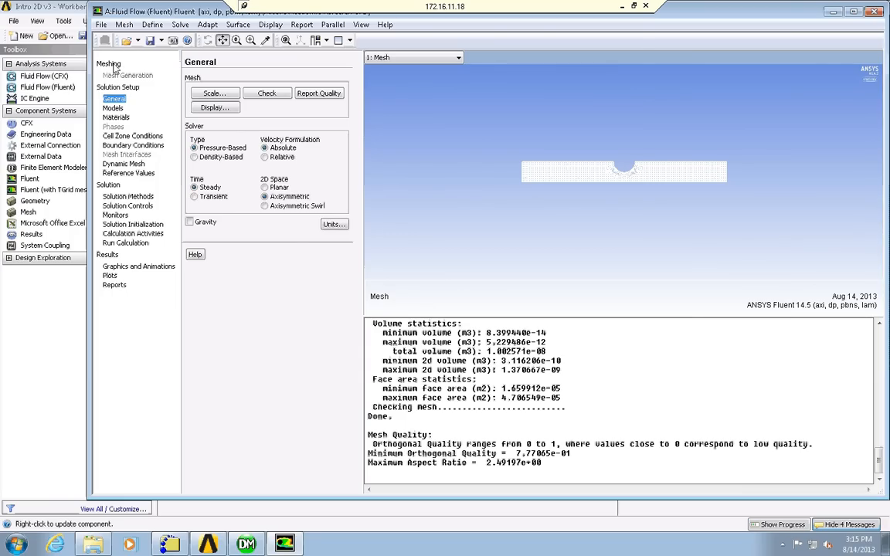
{"action": "left_click", "coordinate": [113, 108]}
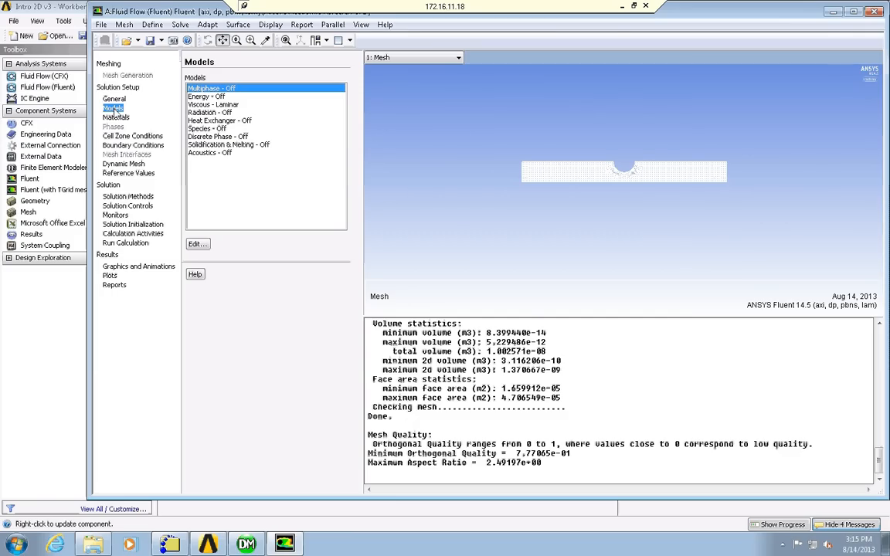
{"action": "left_click", "coordinate": [224, 104]}
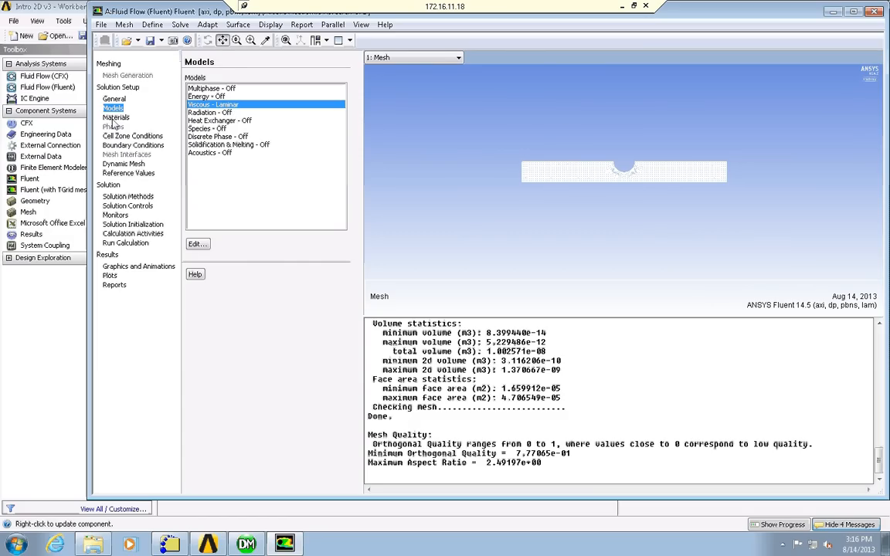
Copy water-liquid (h2o<l>) from the Fluent database into the case's fluid materials.
{"action": "left_click", "coordinate": [115, 118]}
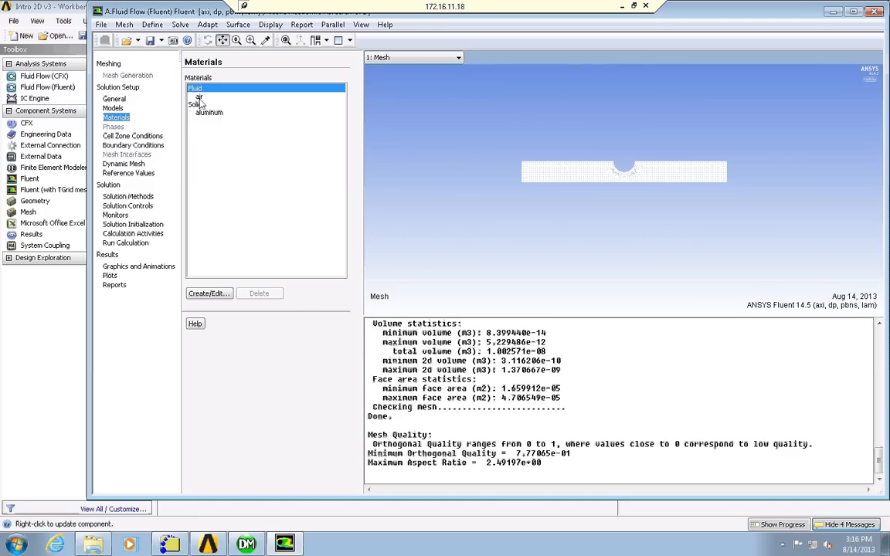
{"action": "left_click", "coordinate": [213, 294]}
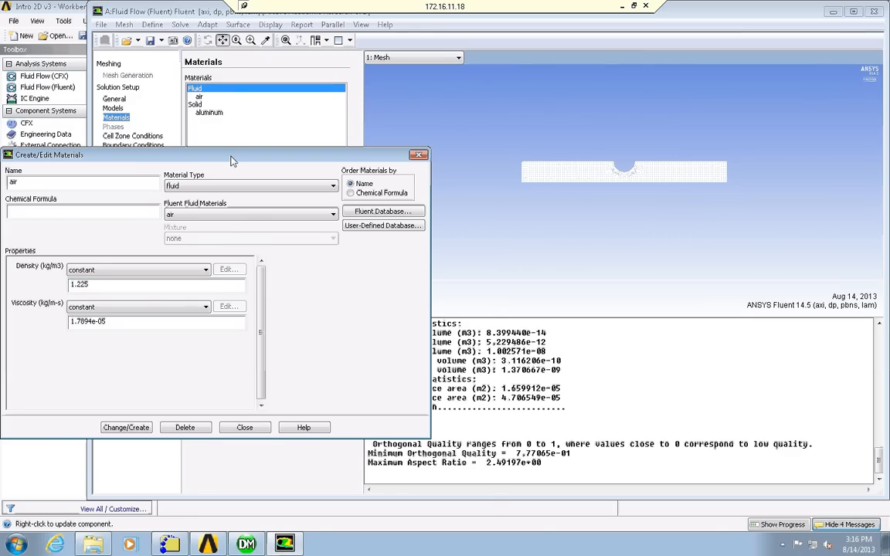
{"action": "left_click_drag", "start_coordinate": [232, 160], "coordinate": [261, 158]}
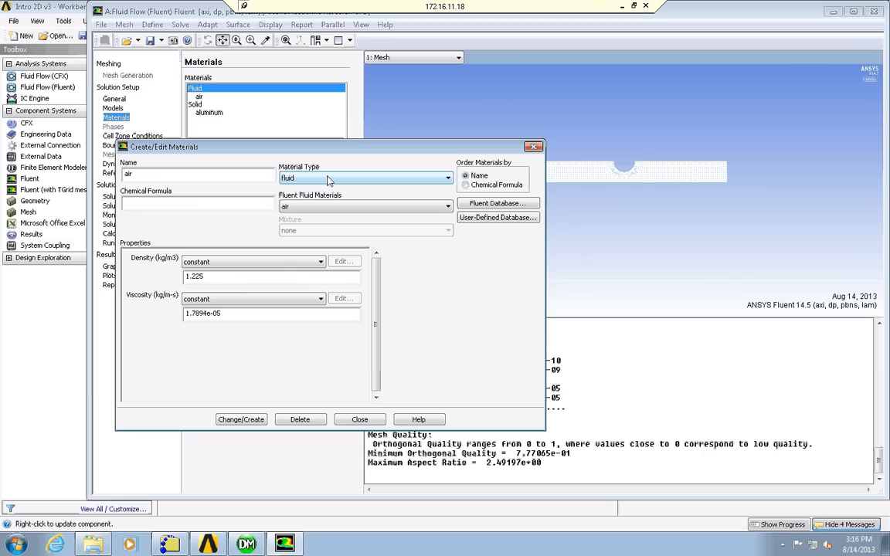
{"action": "left_click", "coordinate": [498, 204]}
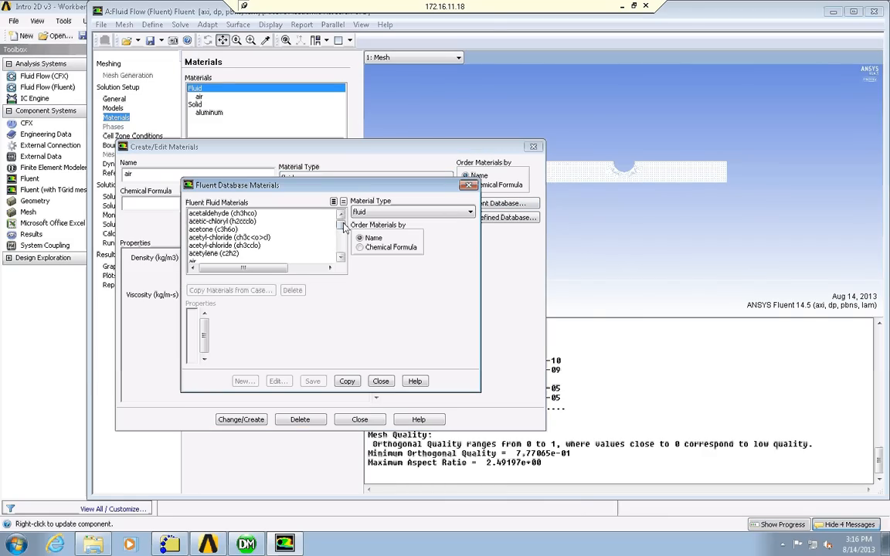
{"action": "left_click_drag", "start_coordinate": [344, 223], "coordinate": [341, 249]}
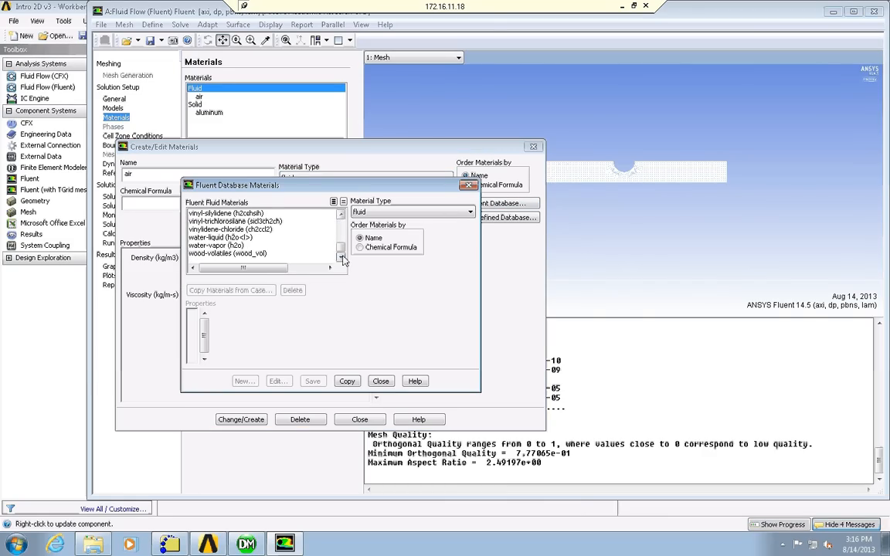
{"action": "left_click", "coordinate": [228, 239]}
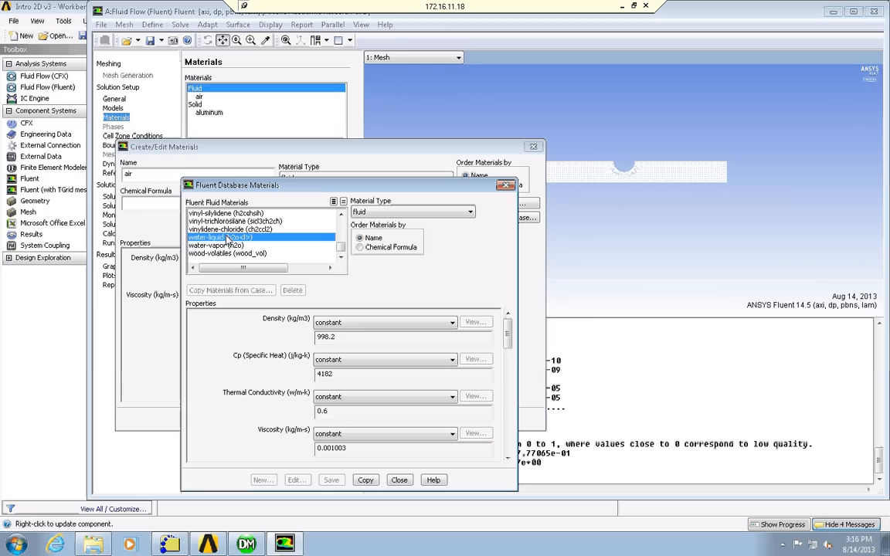
{"action": "left_click", "coordinate": [365, 480]}
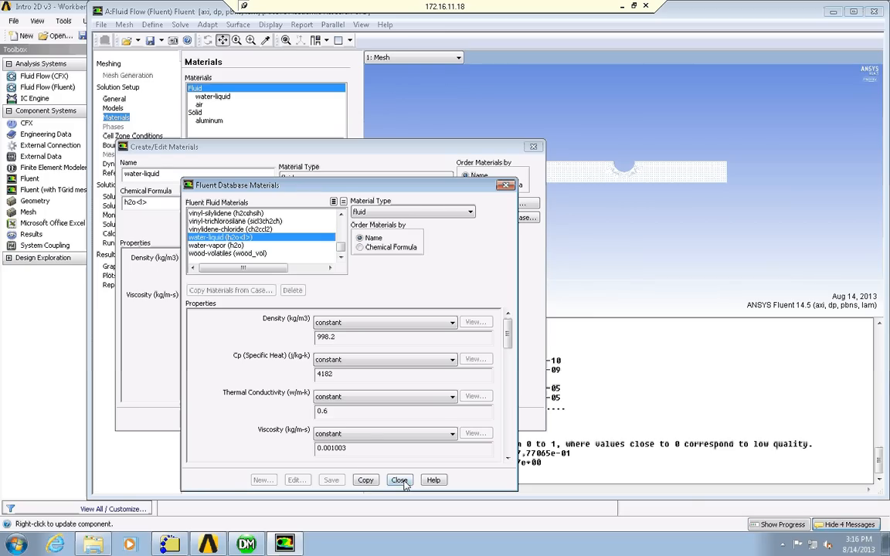
{"action": "left_click", "coordinate": [399, 480]}
{"action": "left_click", "coordinate": [358, 419]}
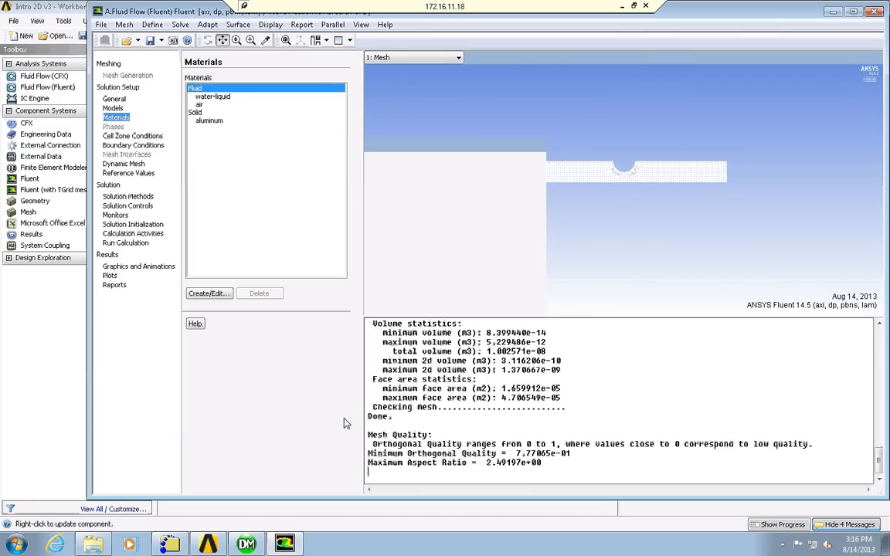
{"action": "left_click", "coordinate": [222, 97]}
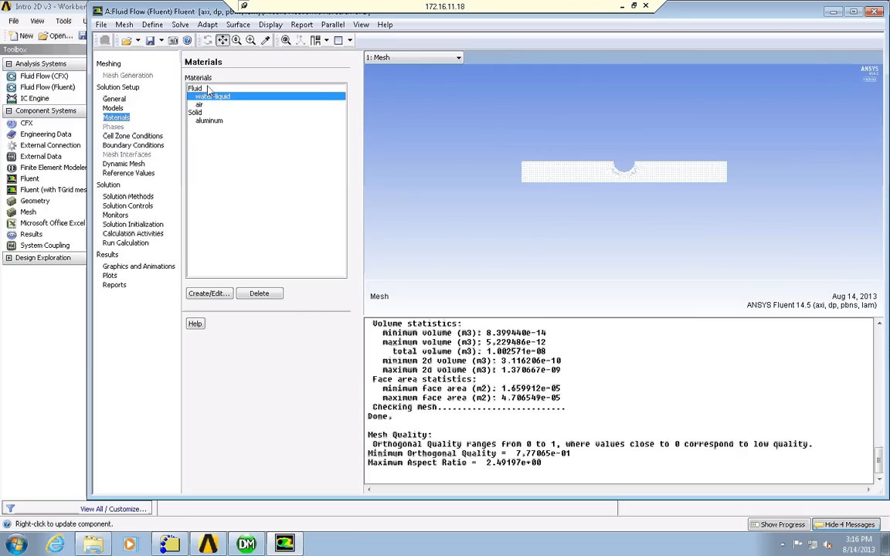
Review the type options of the surface_body cell zone, keeping it as fluid.
{"action": "left_click", "coordinate": [122, 135]}
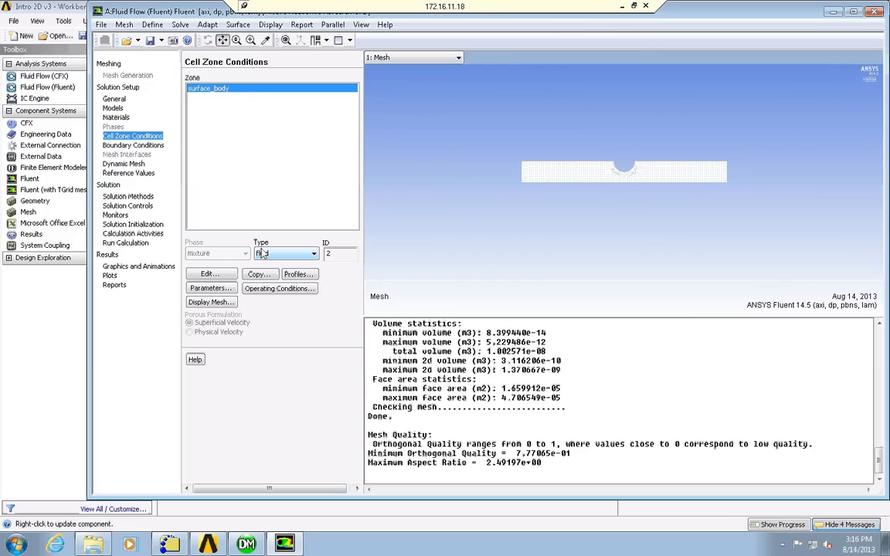
{"action": "left_click", "coordinate": [314, 255]}
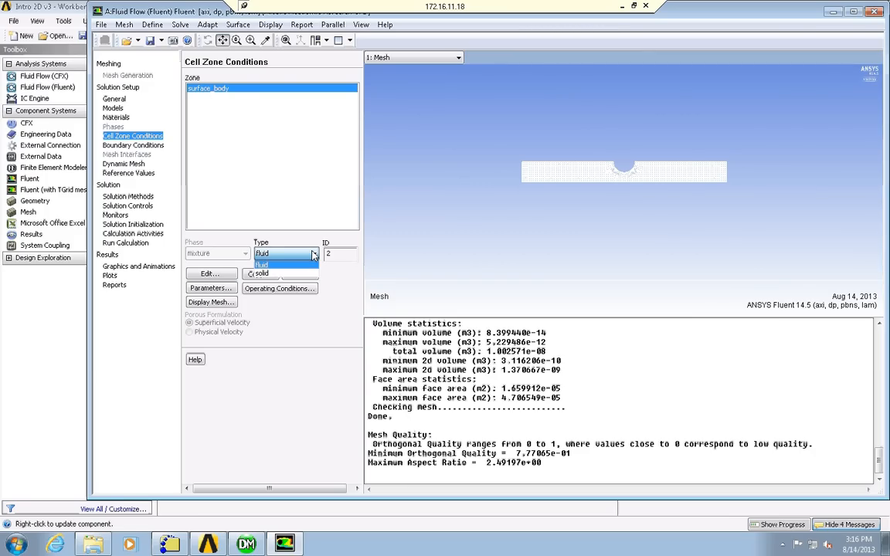
{"action": "left_click", "coordinate": [314, 255]}
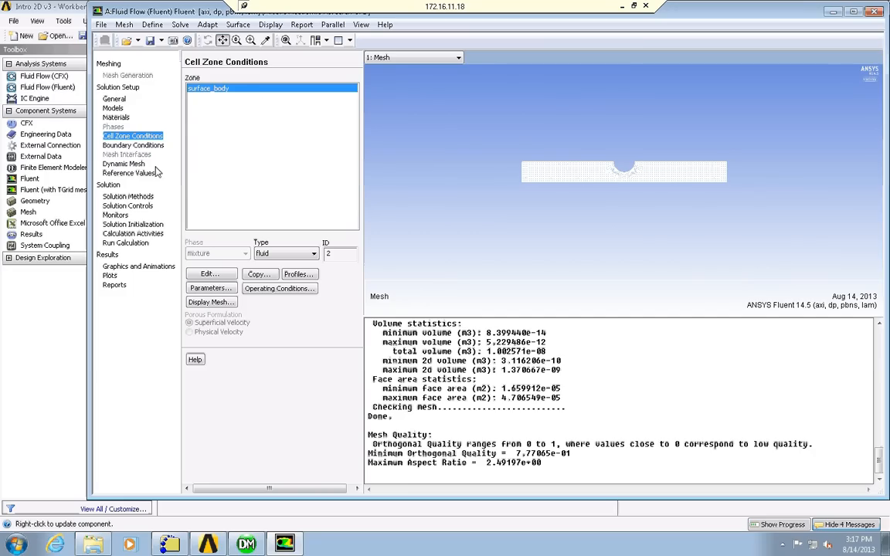
Review the wall and axis boundary conditions, keeping the wall as Stationary Wall with No Slip.
{"action": "left_click", "coordinate": [135, 146]}
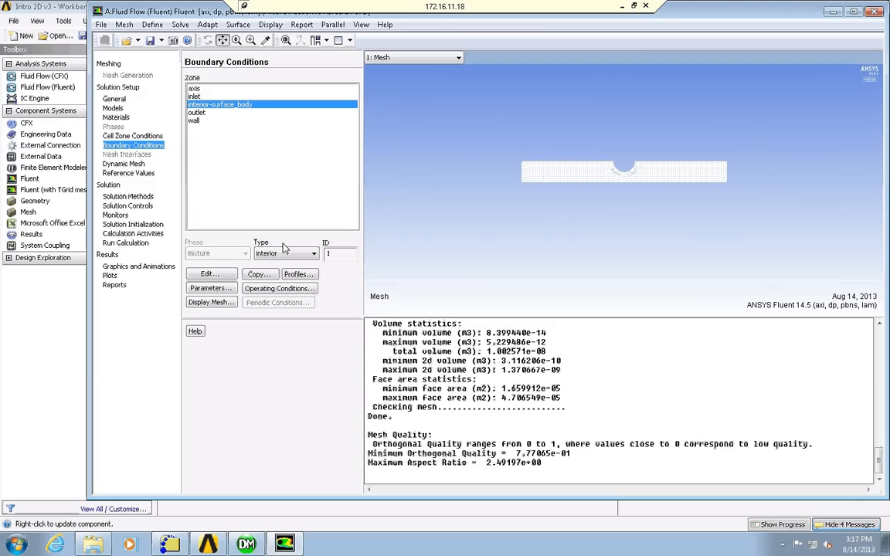
{"action": "left_click", "coordinate": [197, 122]}
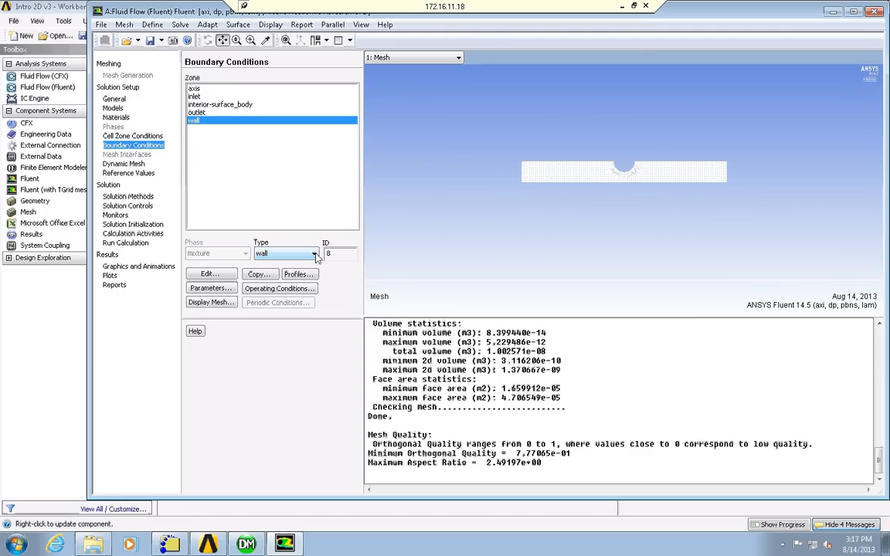
{"action": "left_click", "coordinate": [209, 274]}
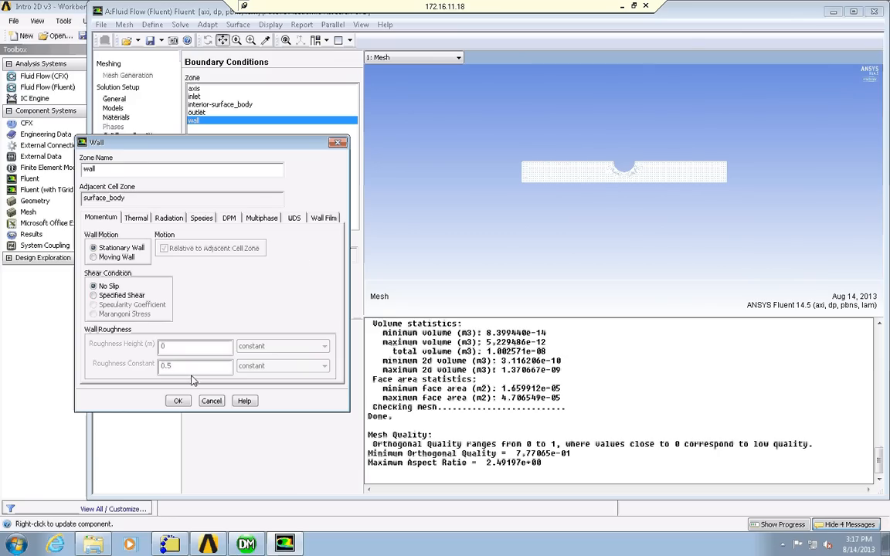
{"action": "left_click", "coordinate": [178, 401]}
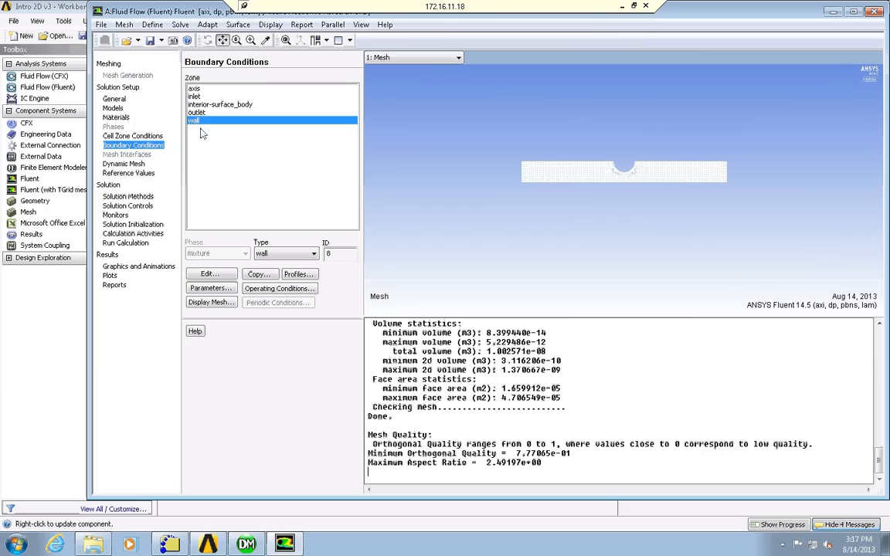
{"action": "left_click", "coordinate": [198, 89]}
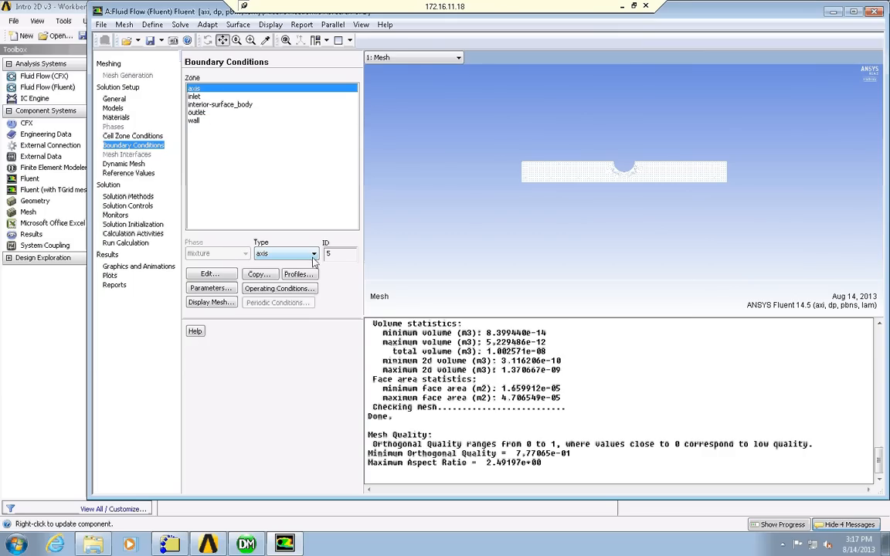
{"action": "left_click", "coordinate": [207, 276]}
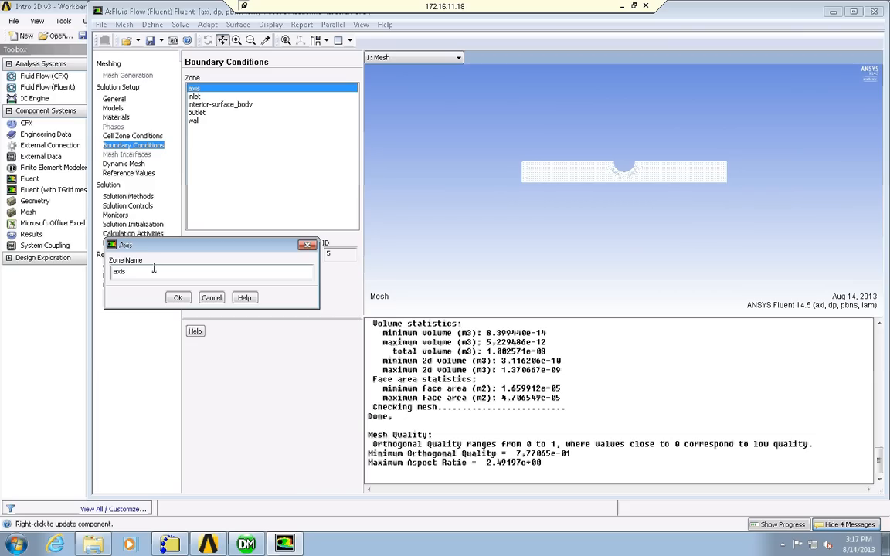
{"action": "left_click", "coordinate": [210, 298]}
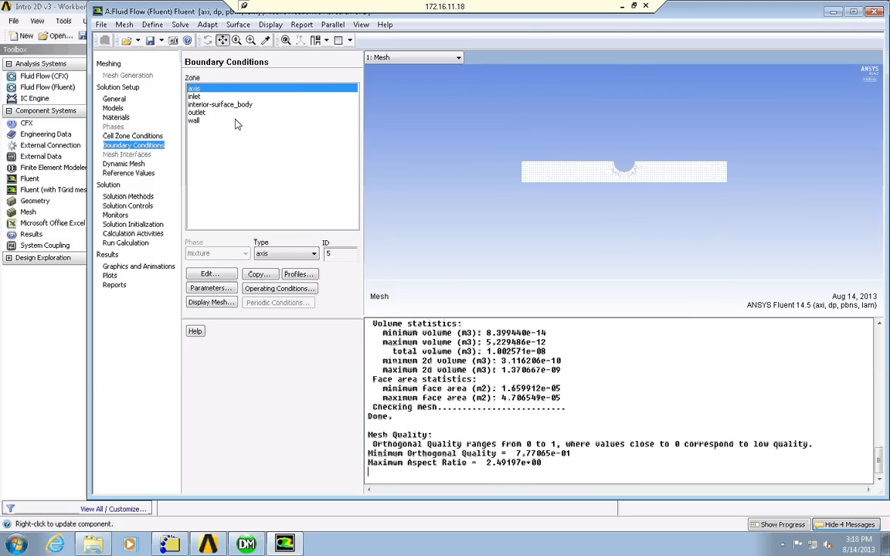
Change the inlet boundary to the pressure-inlet type with a gauge total pressure of 10 pascal.
{"action": "left_click", "coordinate": [220, 97]}
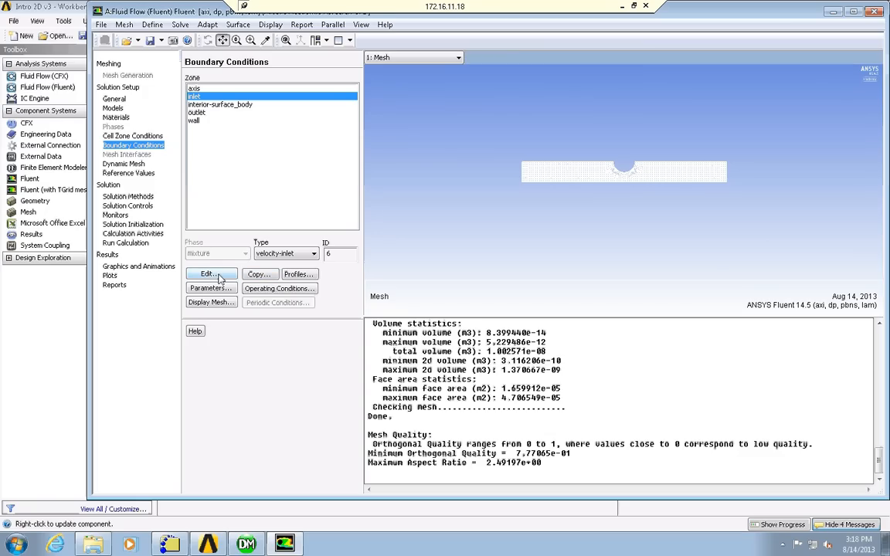
{"action": "left_click", "coordinate": [295, 256]}
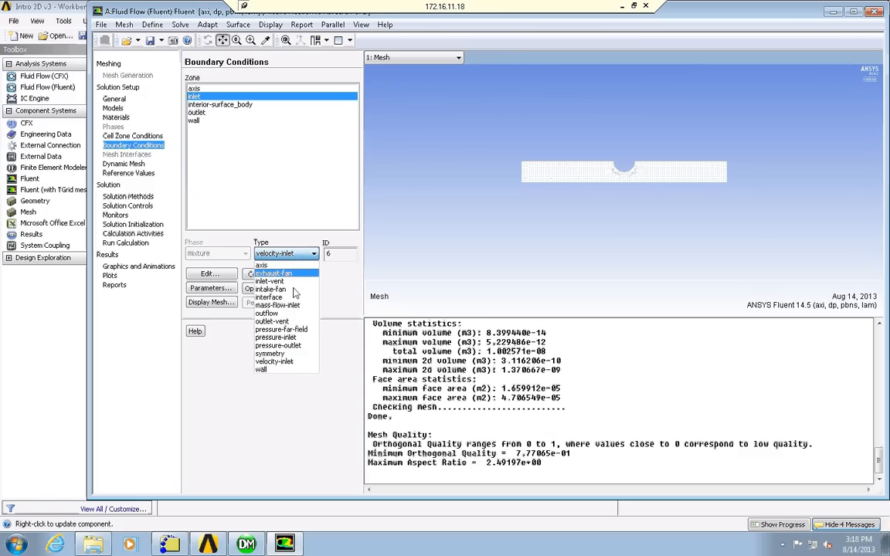
{"action": "left_click", "coordinate": [276, 338]}
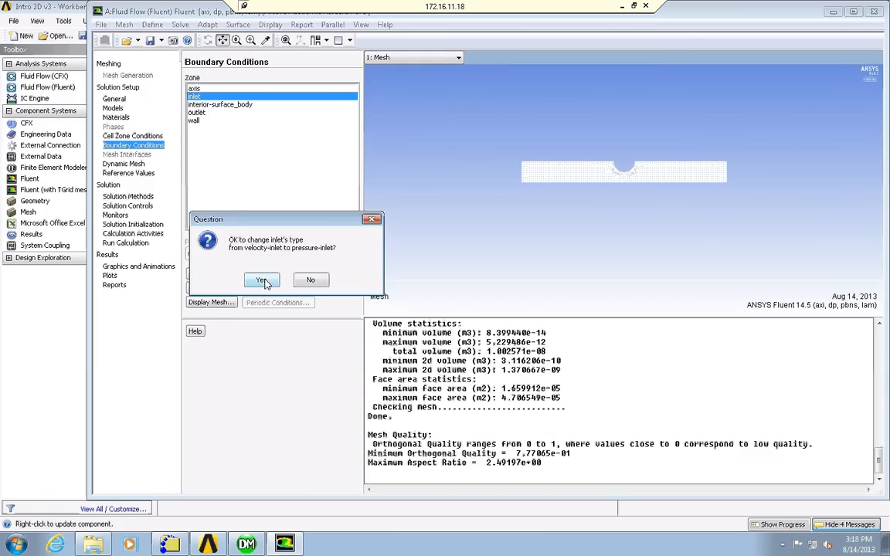
{"action": "left_click", "coordinate": [263, 281]}
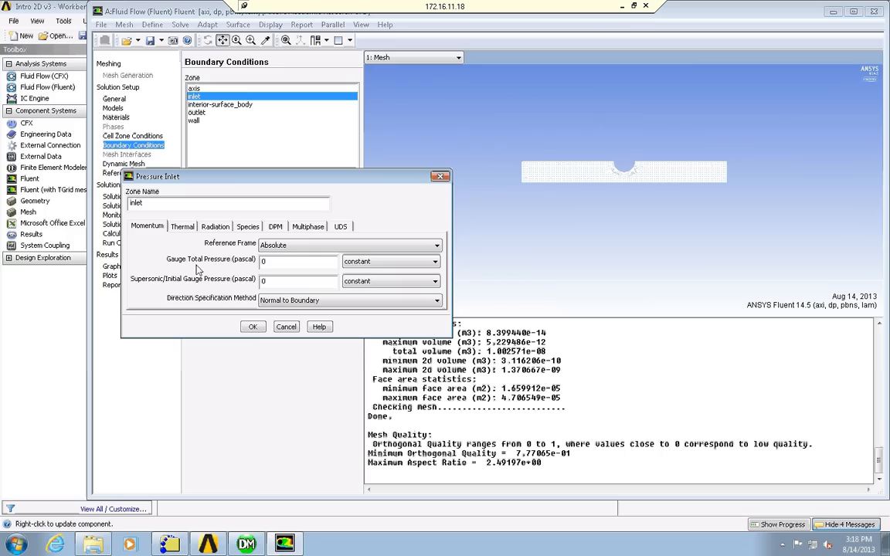
{"action": "left_click", "coordinate": [264, 261]}
{"action": "key", "text": "BackSpace"}
{"action": "type", "text": "10"}
{"action": "left_click", "coordinate": [251, 326]}
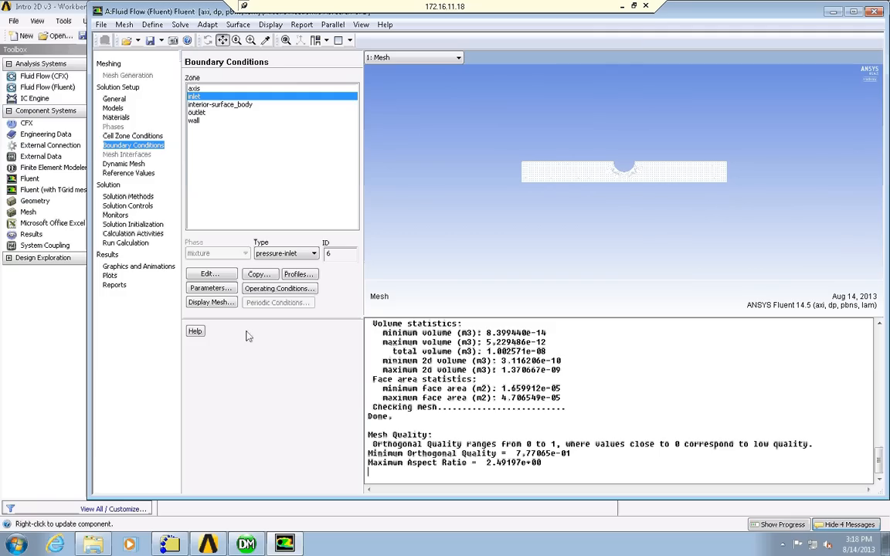
Review the solution methods and controls, and set the continuity residual's absolute convergence criterion to 1e-12.
{"action": "left_click", "coordinate": [130, 197]}
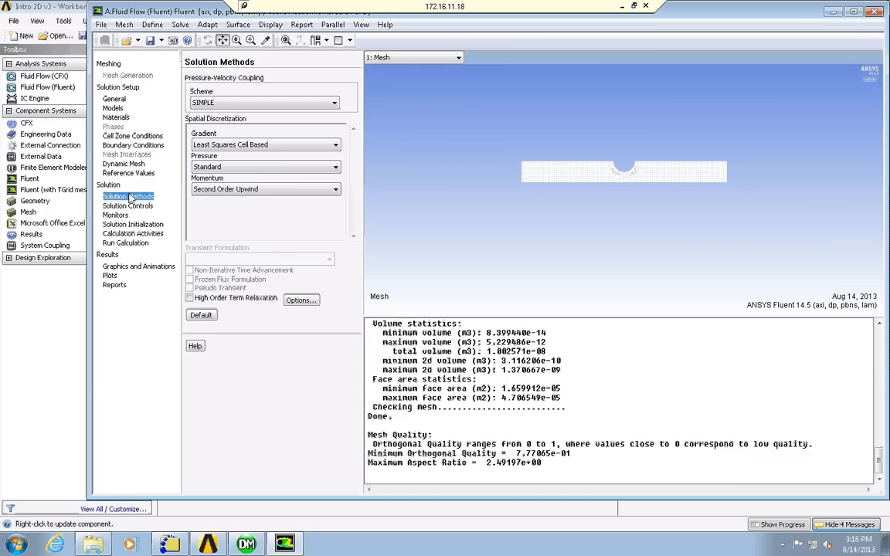
{"action": "left_click", "coordinate": [132, 207]}
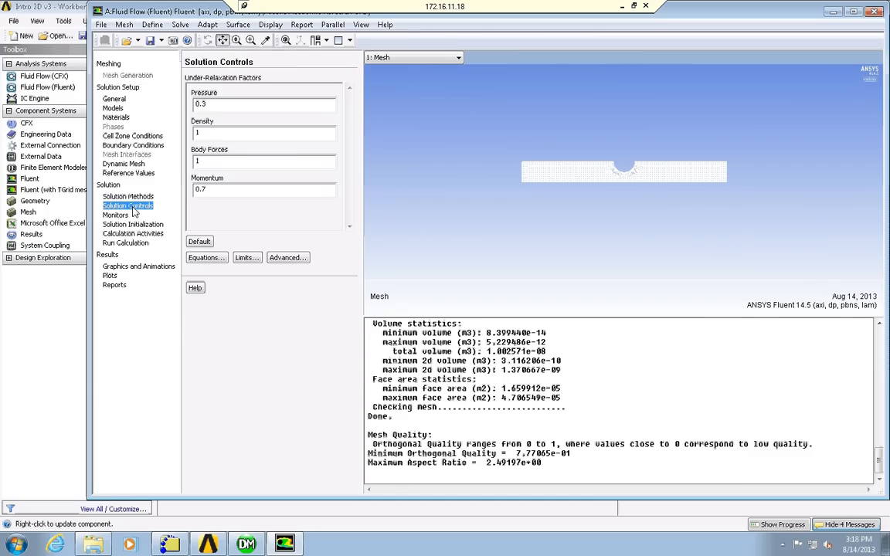
{"action": "left_click", "coordinate": [120, 218]}
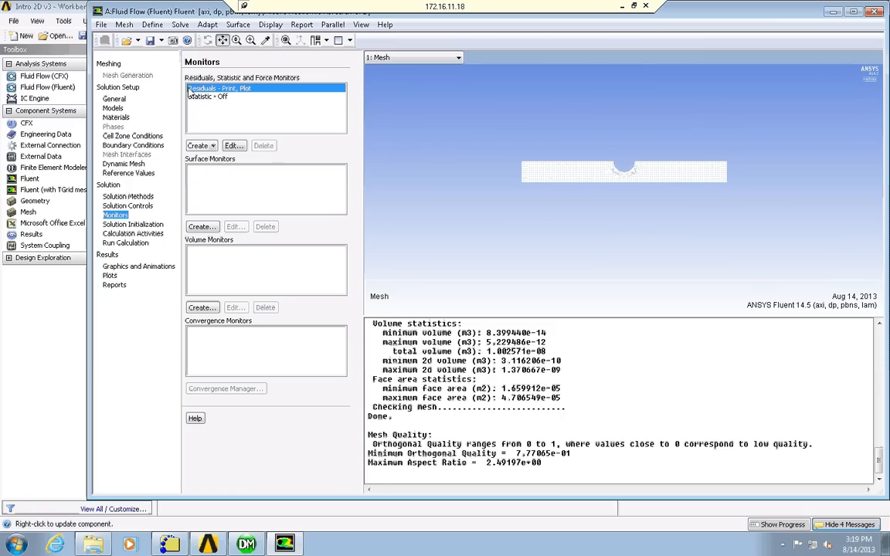
{"action": "left_click", "coordinate": [234, 146]}
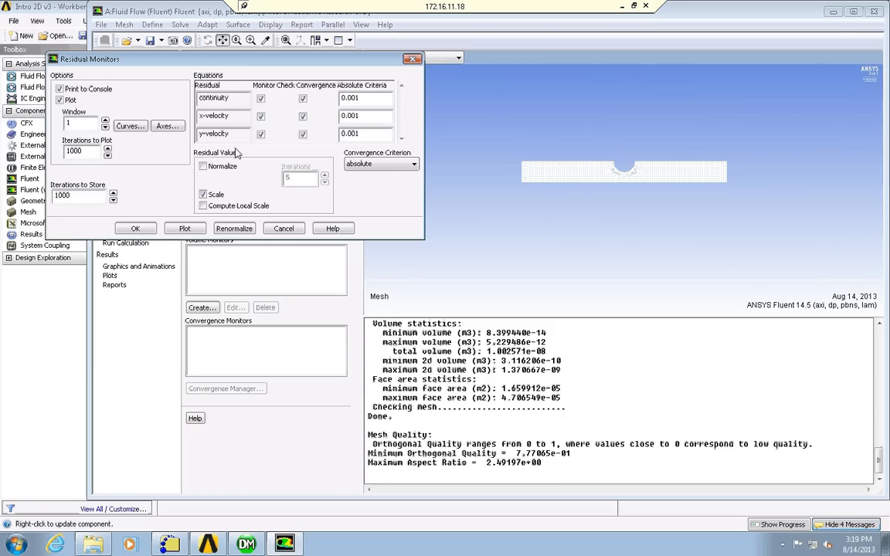
{"action": "double_click", "coordinate": [338, 98]}
{"action": "type", "text": "1"}
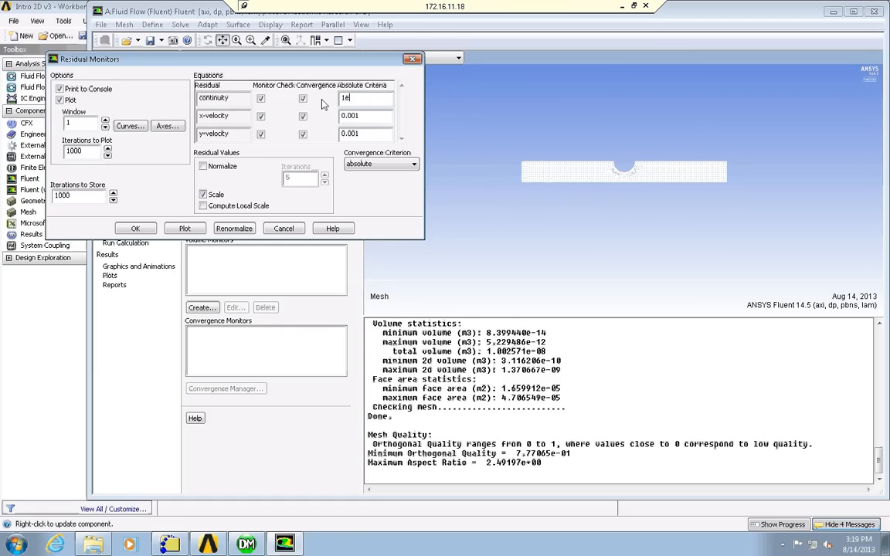
{"action": "type", "text": "e-12"}
Set the absolute convergence criteria of the x-velocity and y-velocity residuals to 1e-12 and apply the residual monitor settings.
{"action": "key", "text": "Tab"}
{"action": "key", "text": "Tab"}
{"action": "key", "text": "Tab"}
{"action": "key", "text": "Tab"}
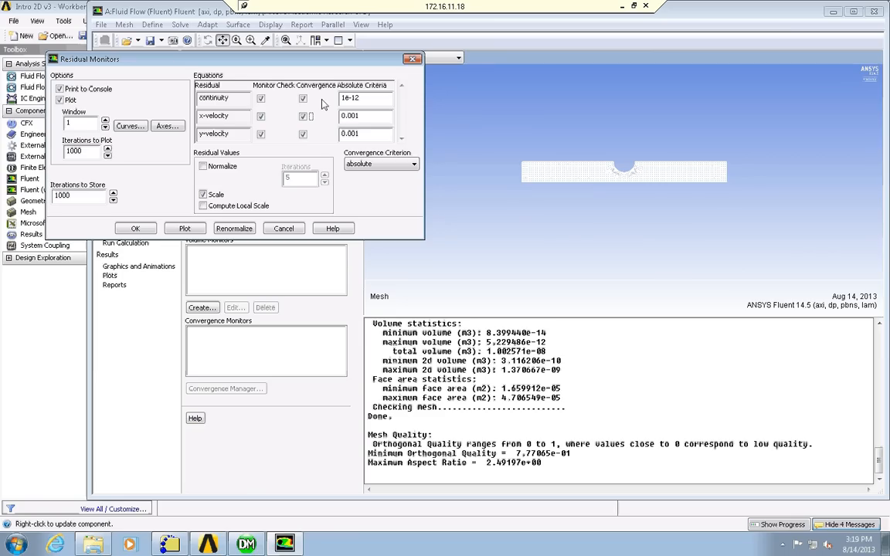
{"action": "type", "text": "1"}
{"action": "type", "text": "12"}
{"action": "key", "text": "Tab"}
{"action": "type", "text": "1e-12"}
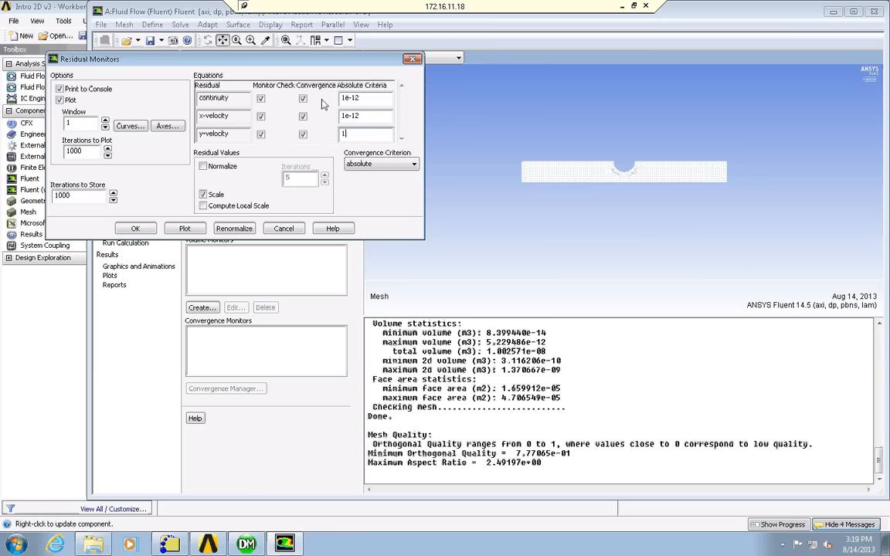
{"action": "left_click", "coordinate": [135, 229]}
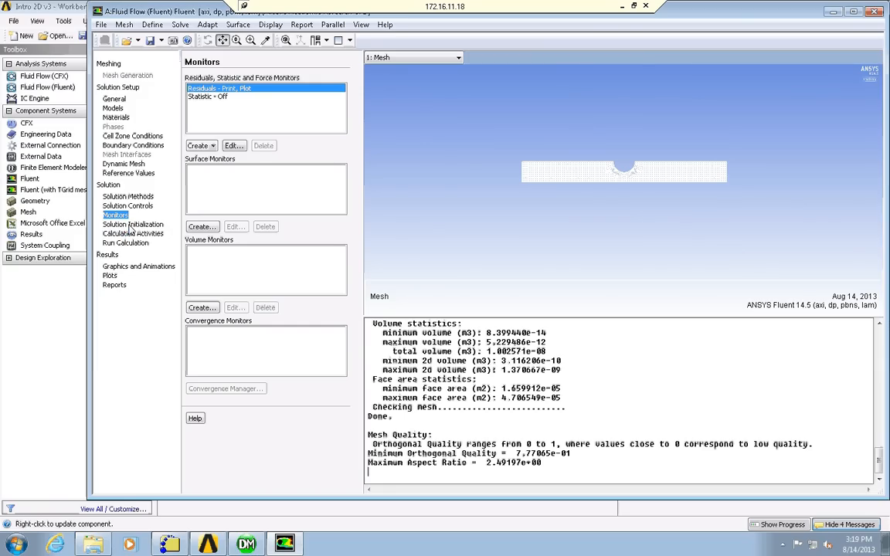
Initialize the solution with Hybrid Initialization, and check the case setup for recommendations.
{"action": "left_click", "coordinate": [131, 224]}
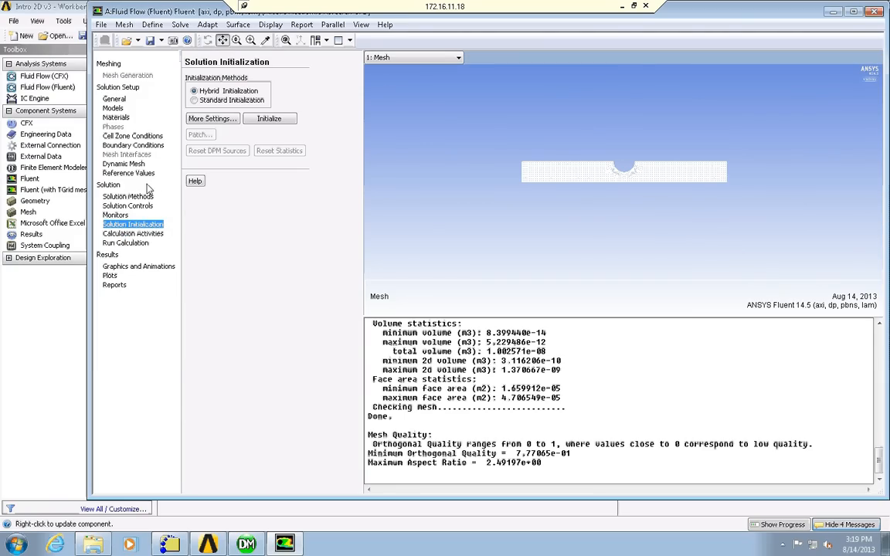
{"action": "left_click", "coordinate": [268, 119]}
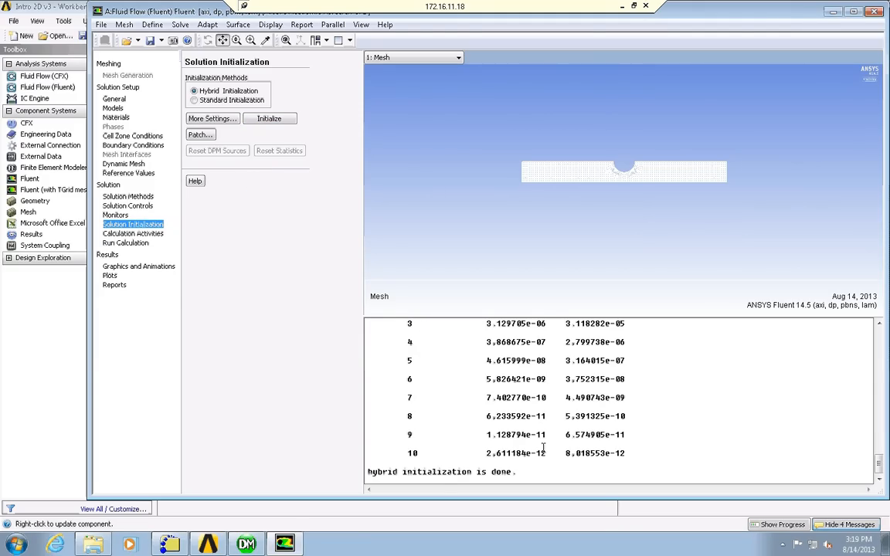
{"action": "left_click", "coordinate": [132, 244]}
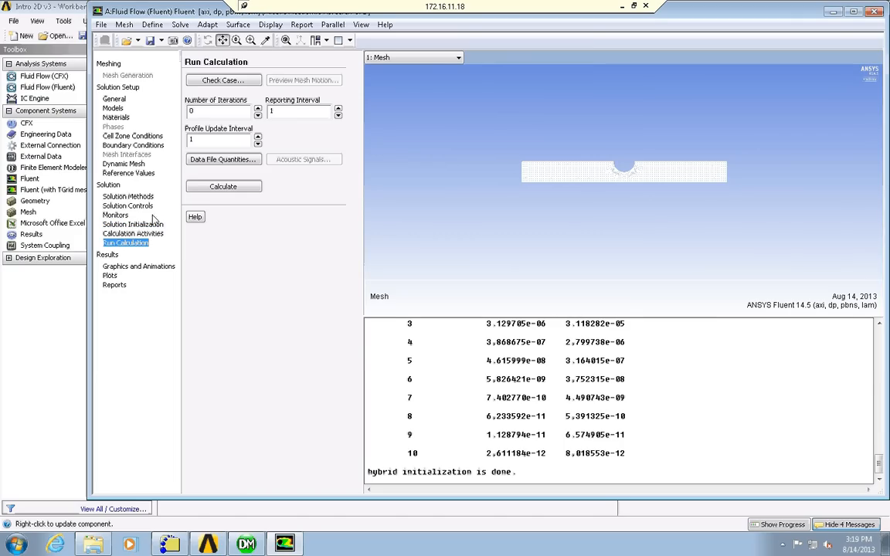
{"action": "left_click", "coordinate": [224, 84]}
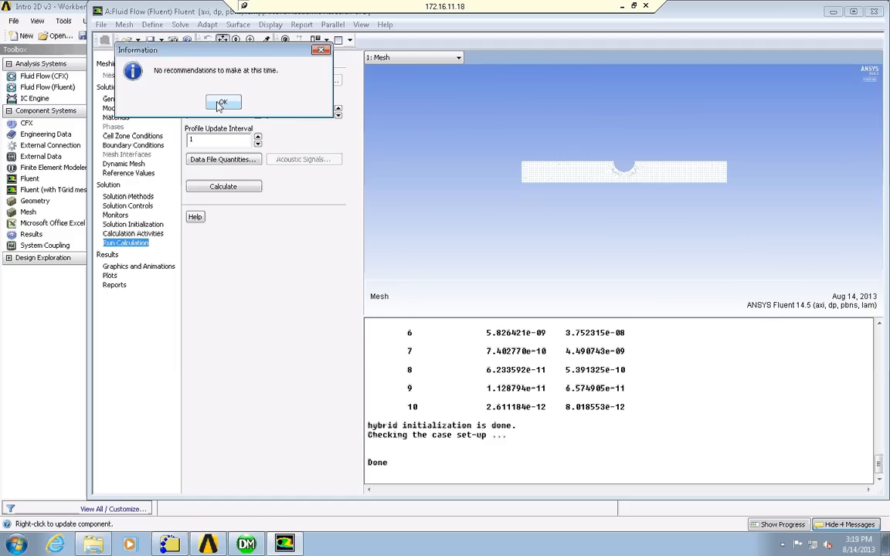
{"action": "left_click", "coordinate": [221, 103]}
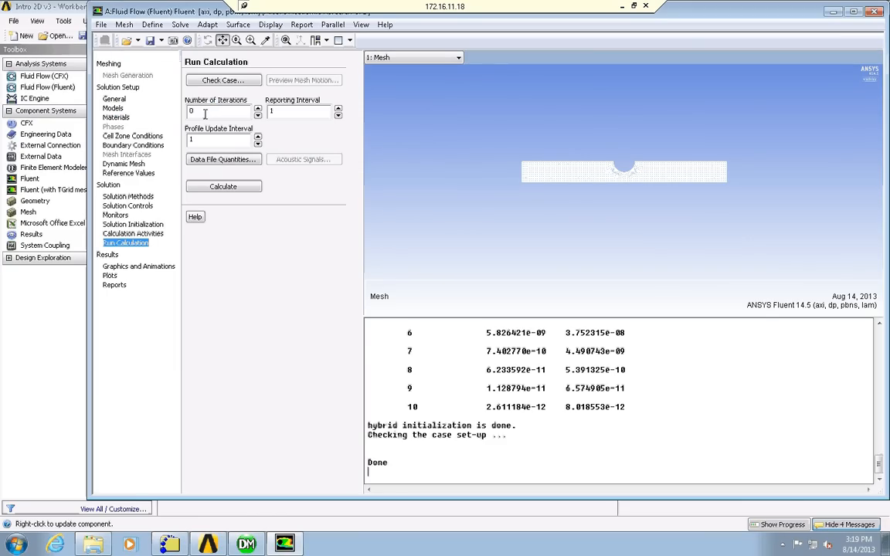
Run the calculation for 1000 iterations, and continue it with a second run using the same iteration setting.
{"action": "double_click", "coordinate": [207, 111]}
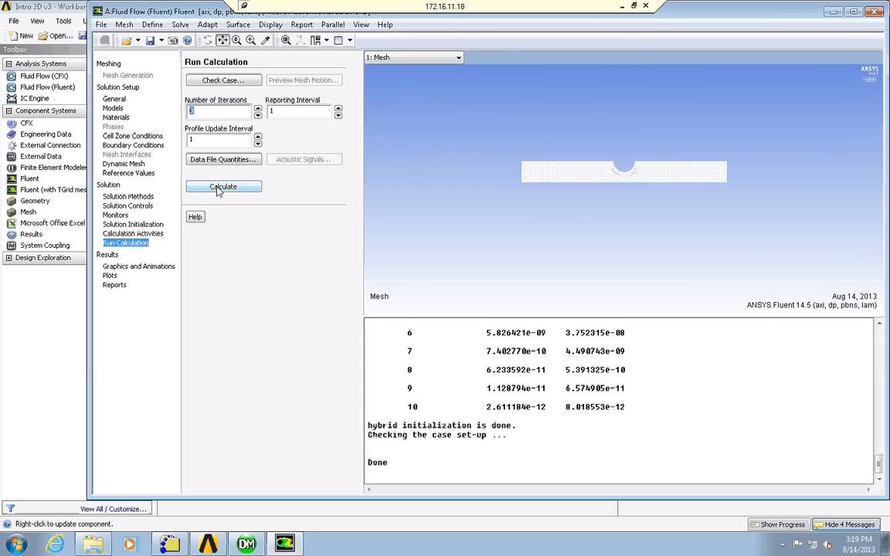
{"action": "type", "text": "1000"}
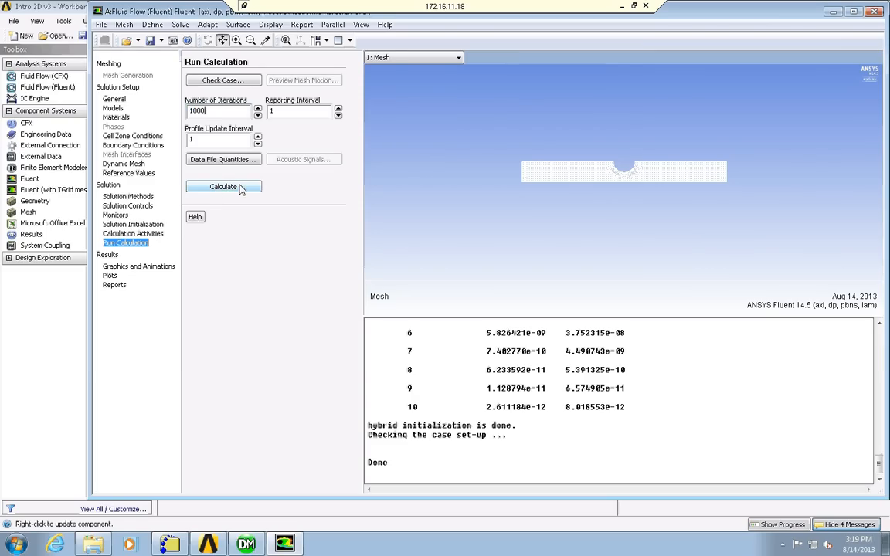
{"action": "left_click", "coordinate": [240, 189]}
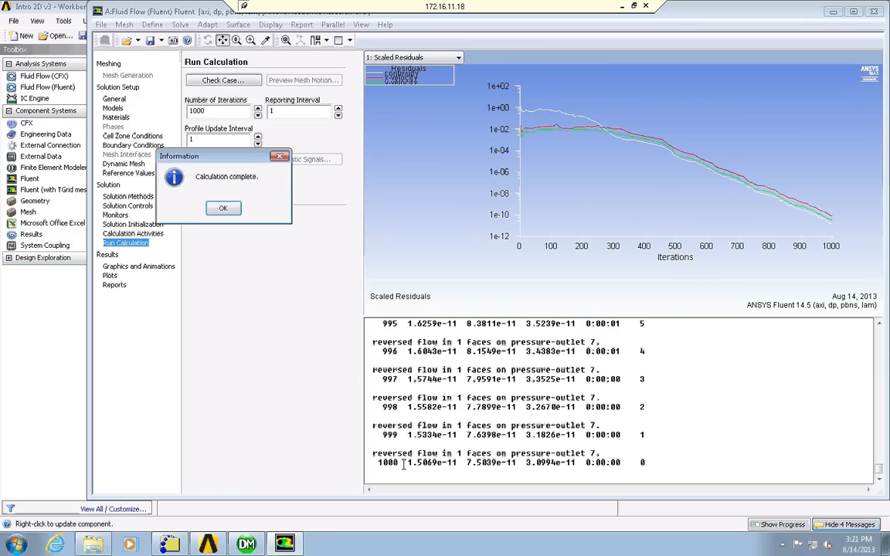
{"action": "left_click", "coordinate": [223, 208]}
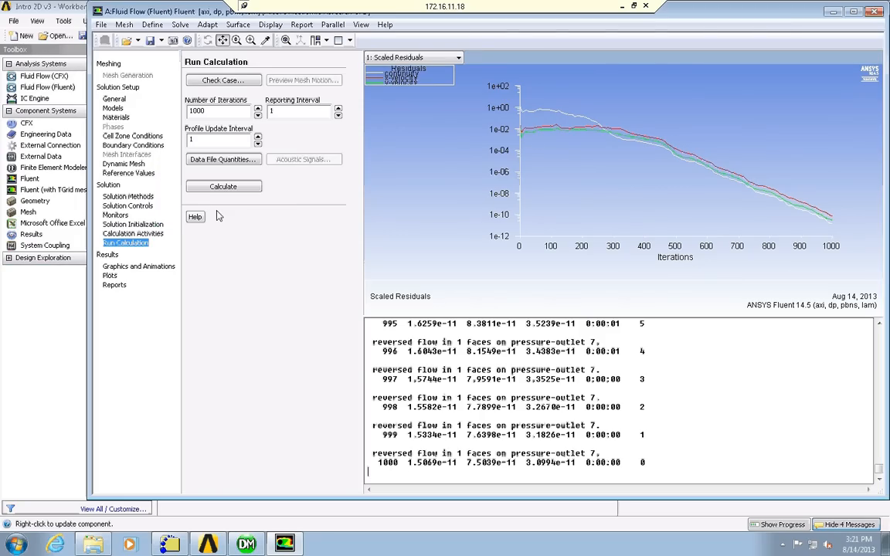
{"action": "left_click", "coordinate": [219, 188]}
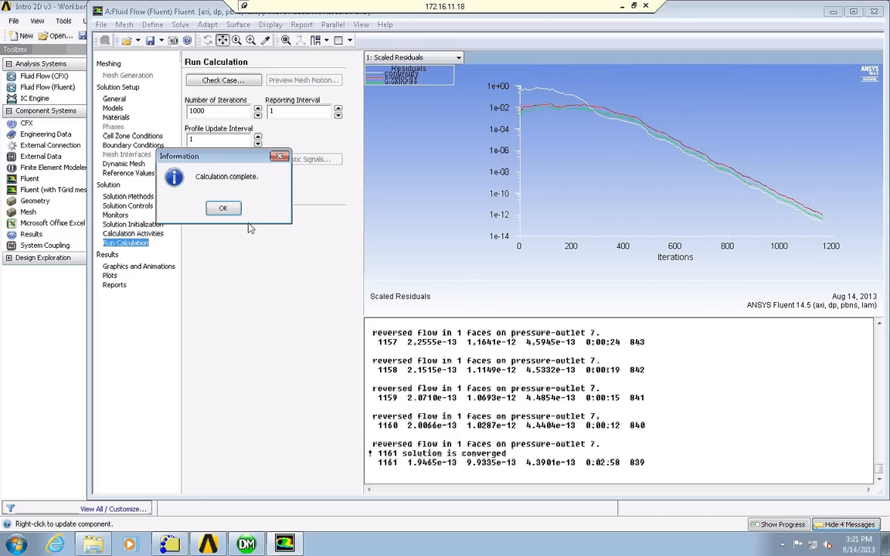
{"action": "left_click", "coordinate": [225, 210]}
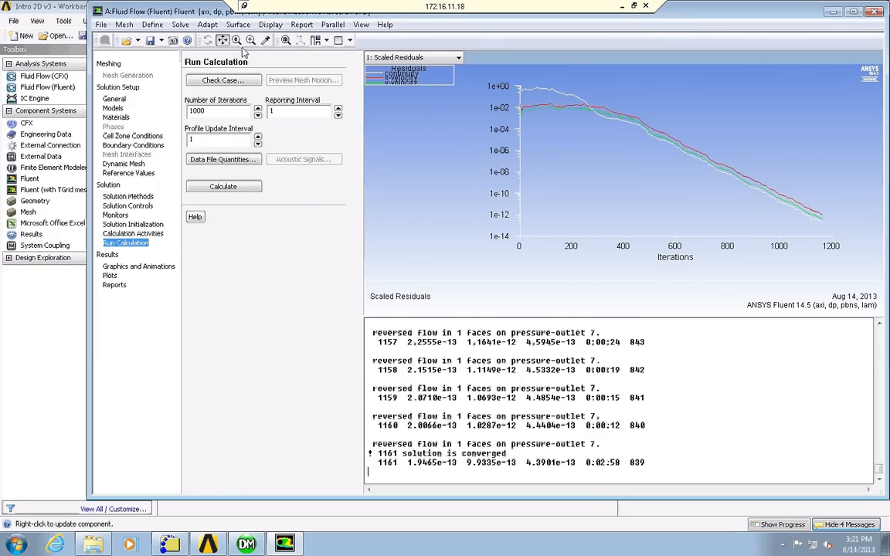
Display contours of velocity magnitude for the solved flow field.
{"action": "left_click", "coordinate": [268, 25]}
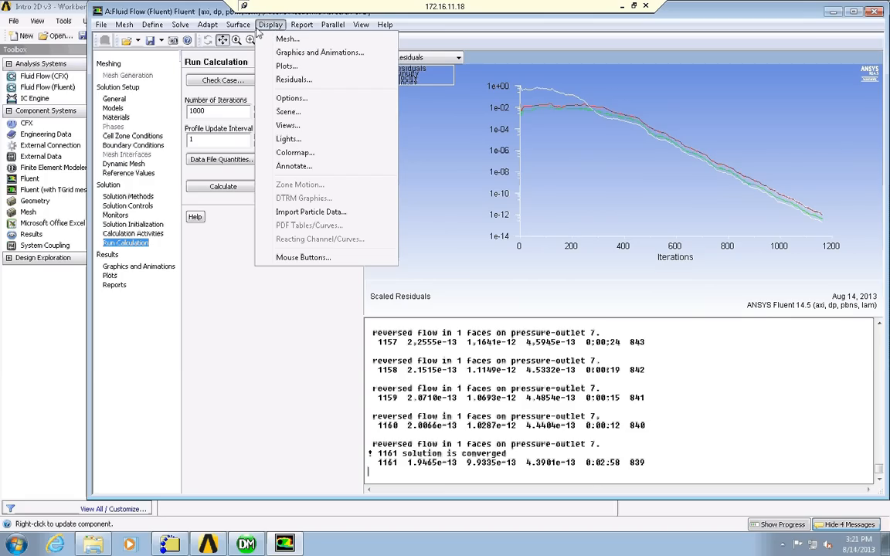
{"action": "left_click", "coordinate": [140, 266]}
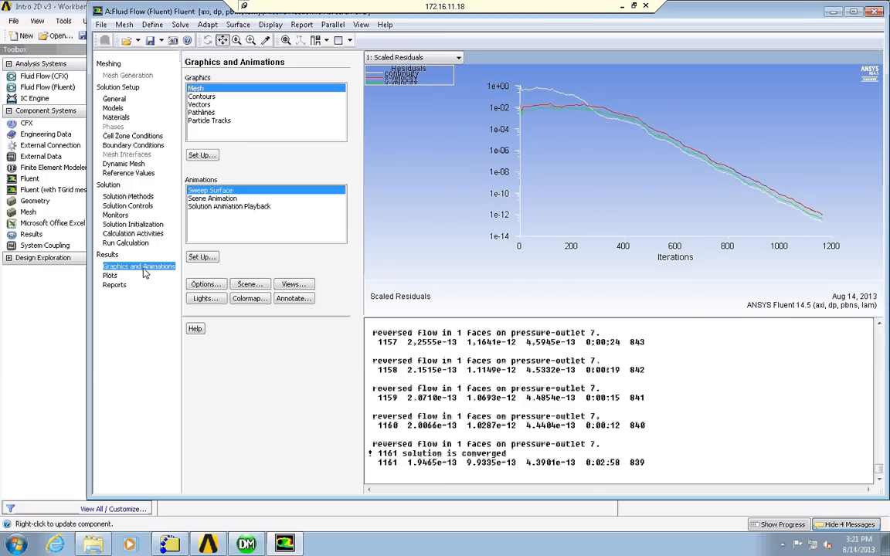
{"action": "left_click", "coordinate": [202, 97]}
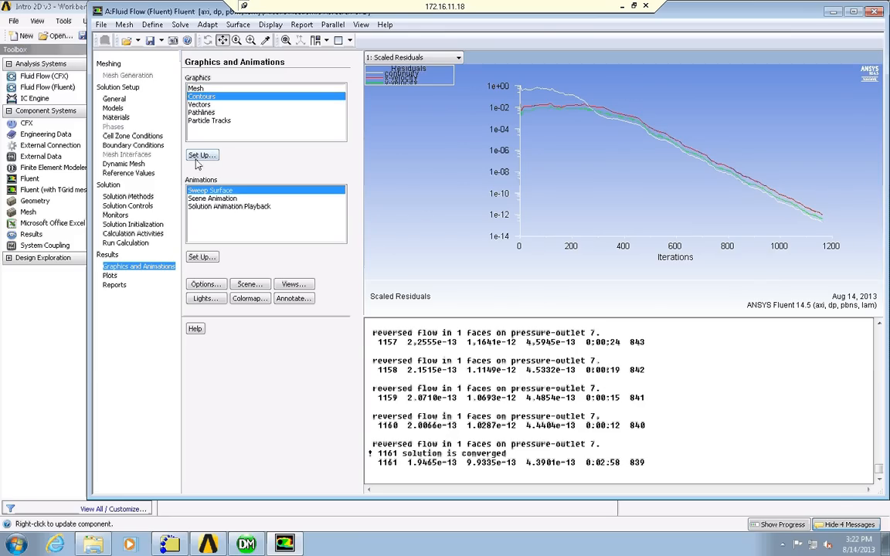
{"action": "left_click", "coordinate": [204, 159]}
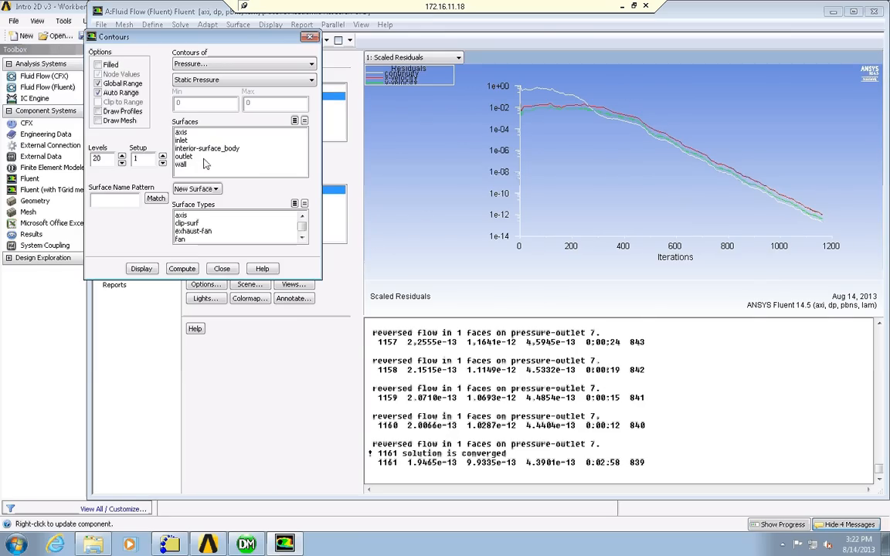
{"action": "left_click", "coordinate": [216, 65]}
{"action": "left_click", "coordinate": [202, 91]}
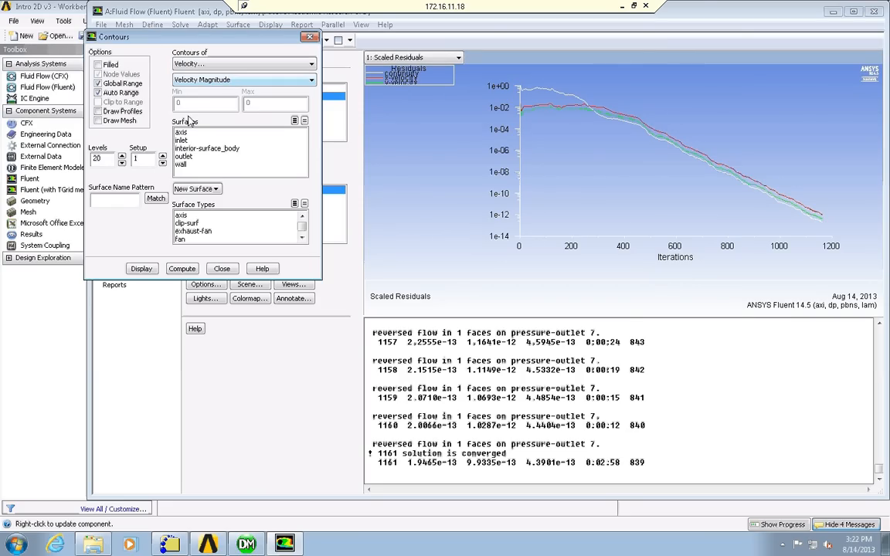
{"action": "left_click", "coordinate": [153, 270]}
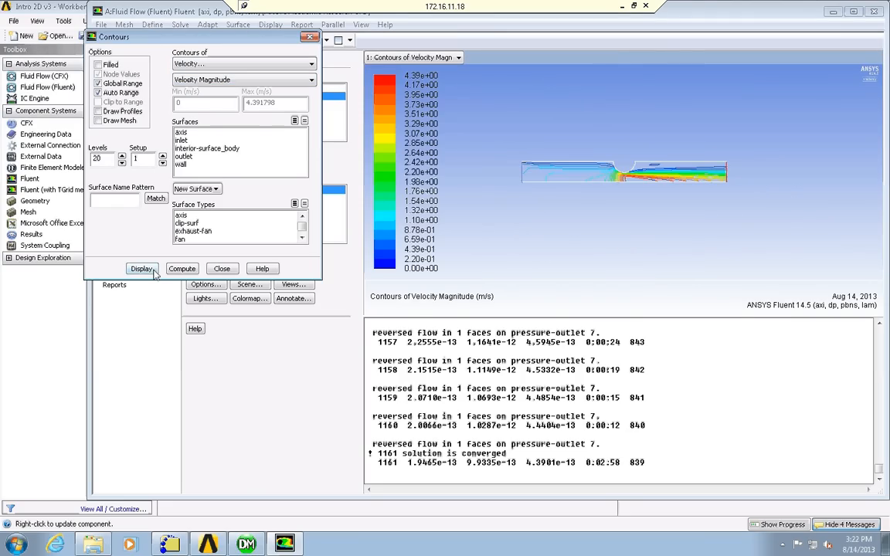
Switch the velocity magnitude contours to filled, redisplay them, and close the contour settings.
{"action": "left_click", "coordinate": [106, 66]}
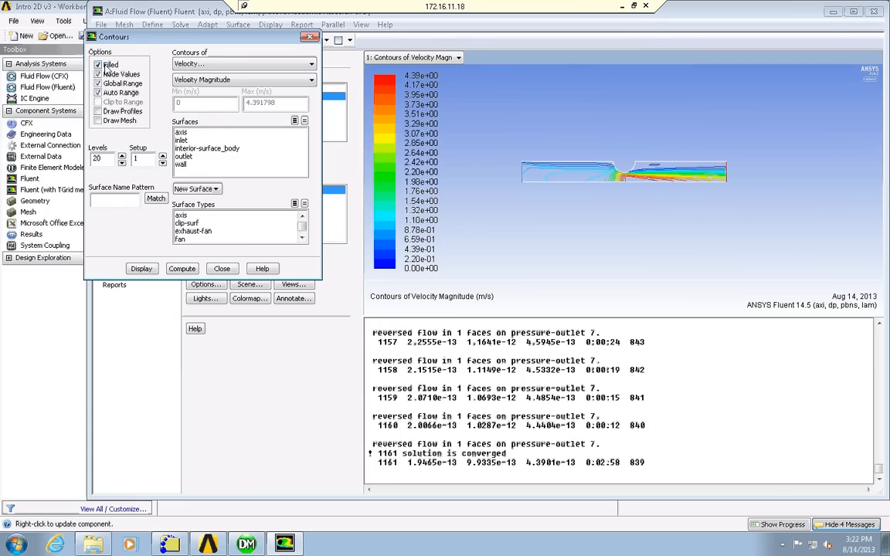
{"action": "left_click", "coordinate": [142, 268]}
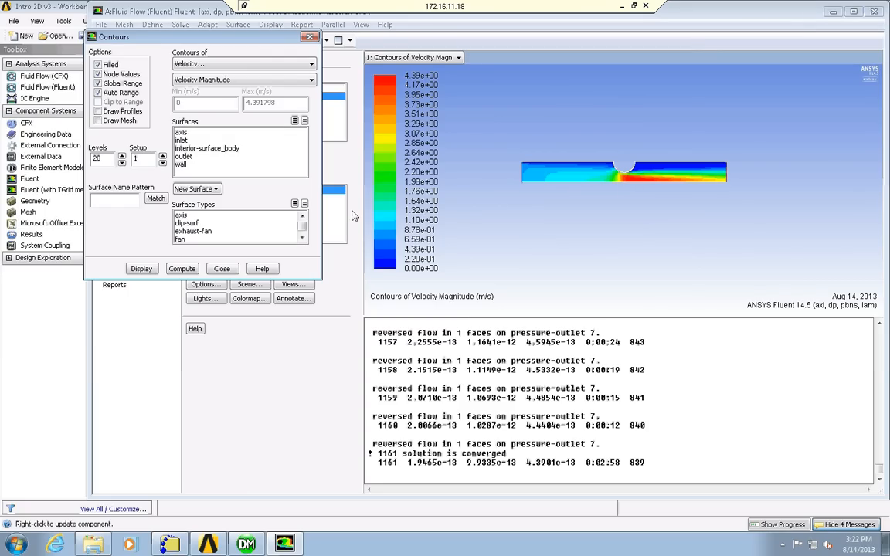
{"action": "left_click", "coordinate": [222, 269]}
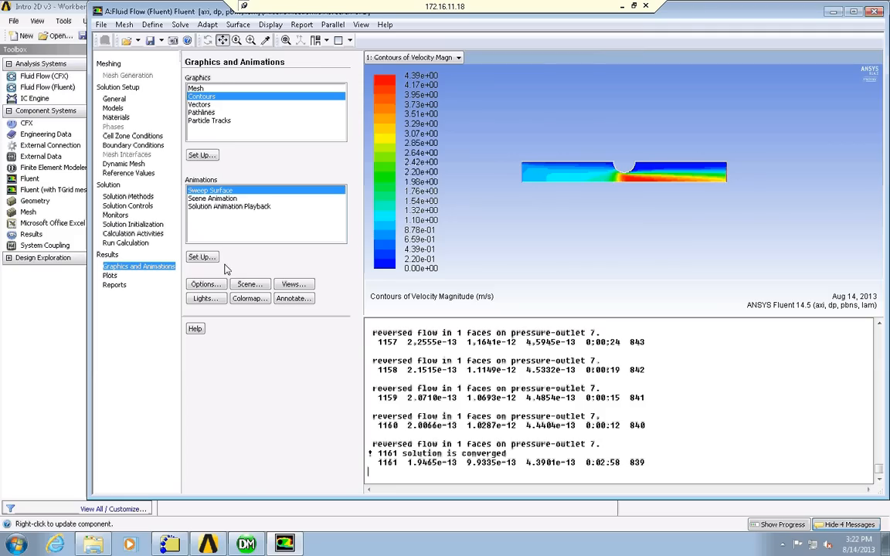
Display velocity vectors colored by velocity magnitude and inspect the flow just downstream of the semicircular constriction.
{"action": "left_click", "coordinate": [202, 104]}
{"action": "left_click", "coordinate": [202, 155]}
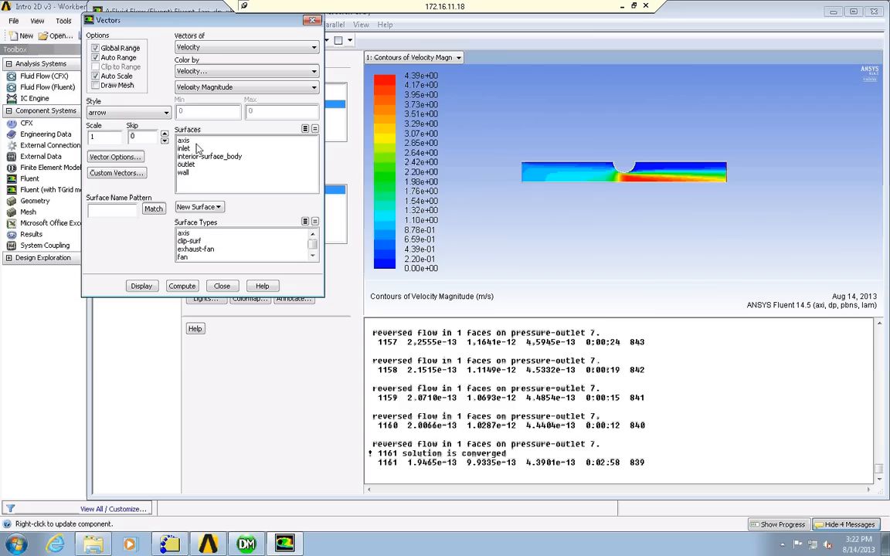
{"action": "left_click", "coordinate": [141, 286]}
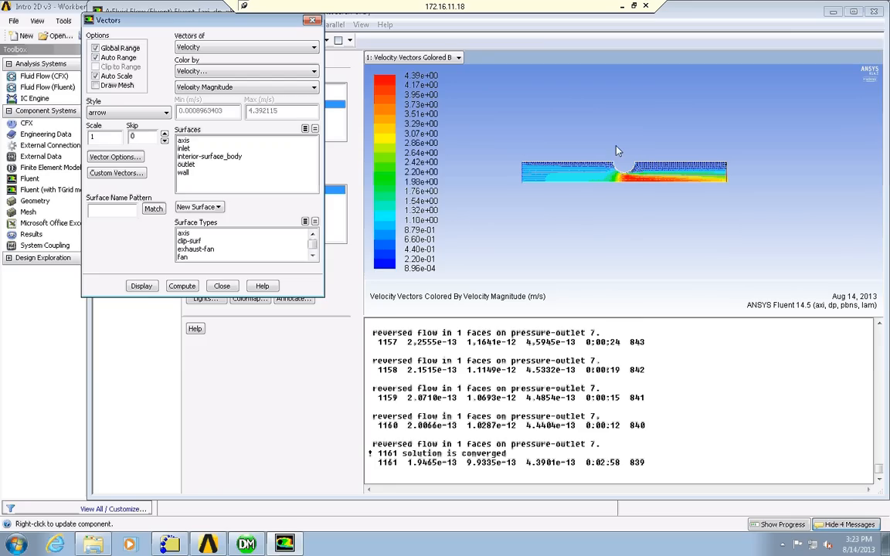
{"action": "middle_click_drag", "start_coordinate": [620, 142], "coordinate": [670, 200]}
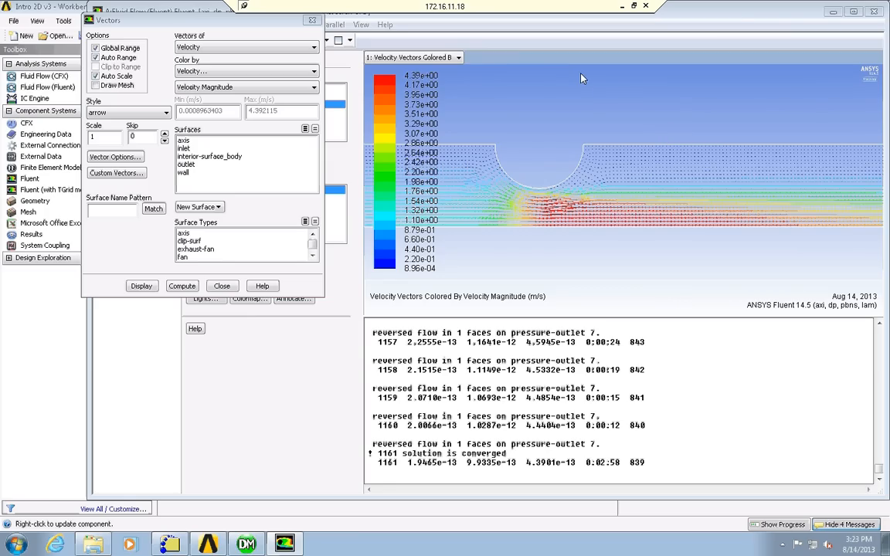
{"action": "middle_click_drag", "start_coordinate": [518, 107], "coordinate": [821, 214]}
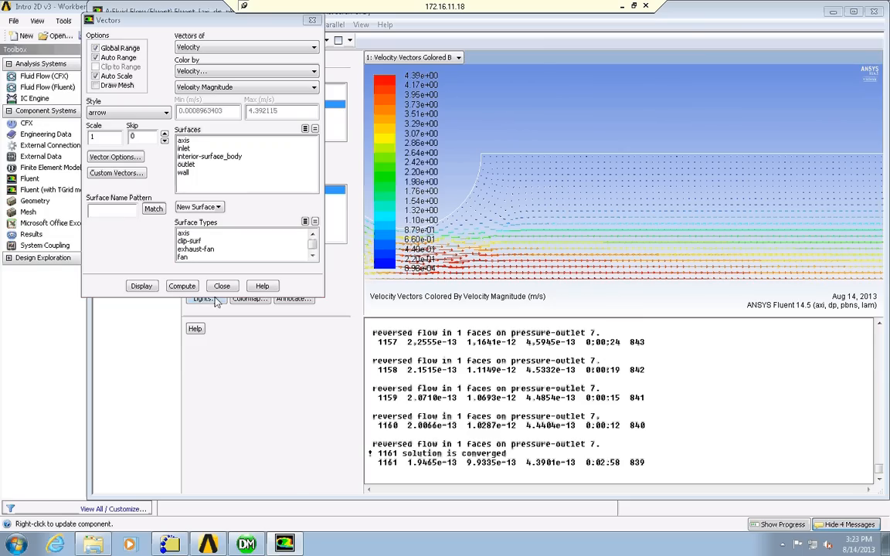
Set the velocity vector scale to 10 and redisplay the vectors.
{"action": "double_click", "coordinate": [107, 139]}
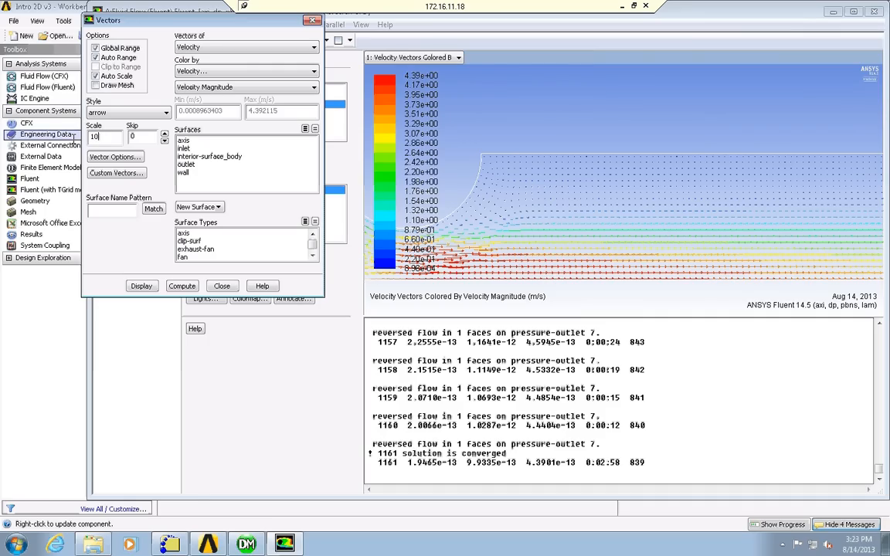
{"action": "type", "text": "10"}
{"action": "key", "text": "Tab"}
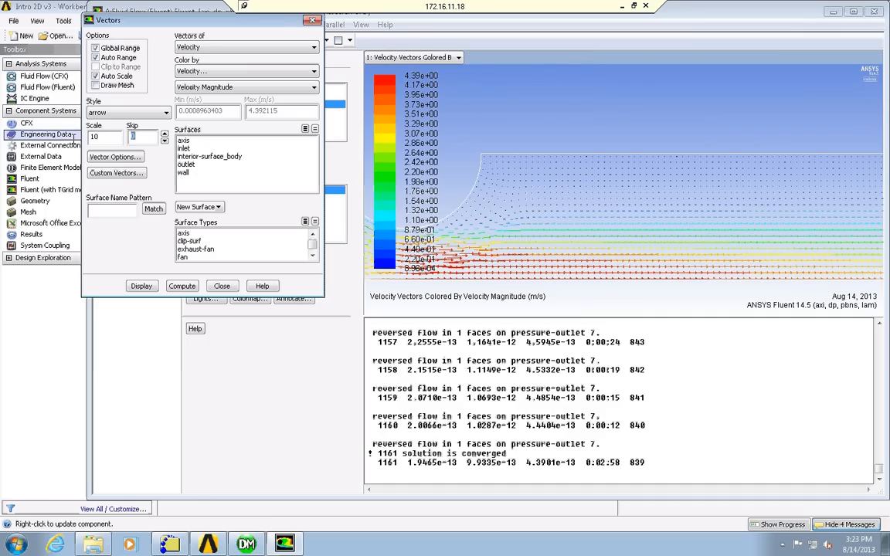
{"action": "left_click", "coordinate": [142, 287]}
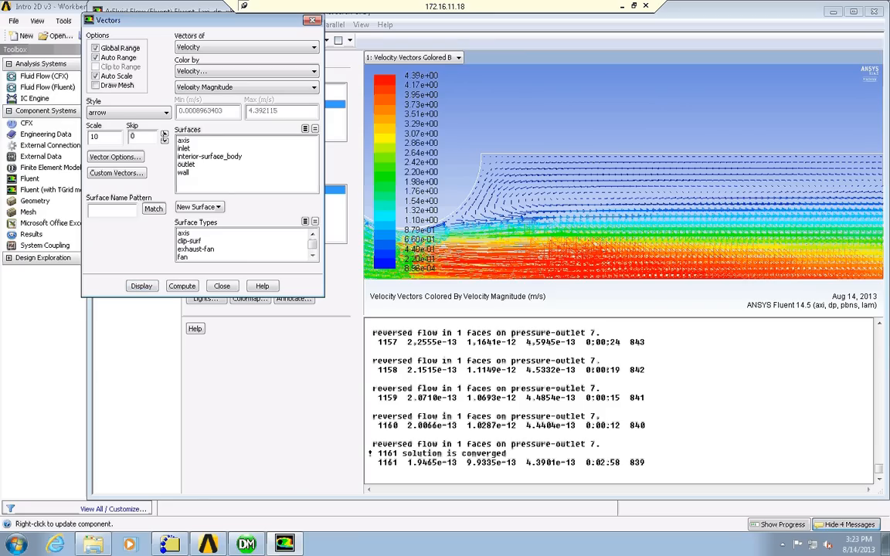
Set the vector skip to 2, redisplay the thinned-out vectors, and close the vector settings.
{"action": "left_click", "coordinate": [164, 133]}
{"action": "left_click", "coordinate": [164, 133]}
{"action": "left_click", "coordinate": [142, 286]}
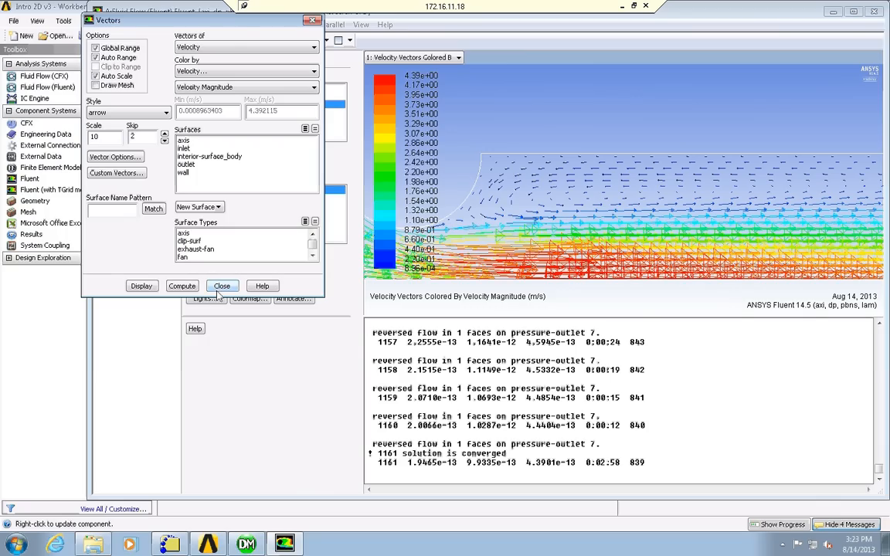
{"action": "left_click", "coordinate": [688, 221]}
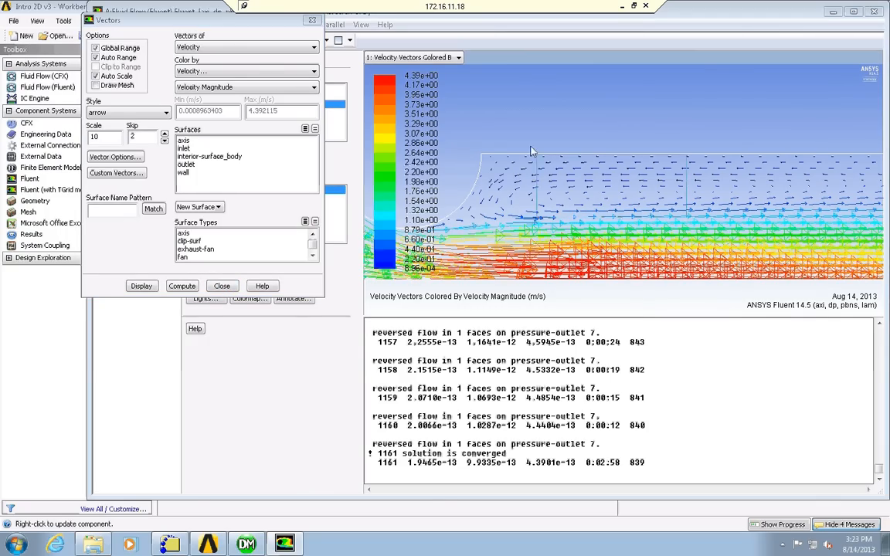
{"action": "middle_click_drag", "start_coordinate": [531, 147], "coordinate": [530, 146]}
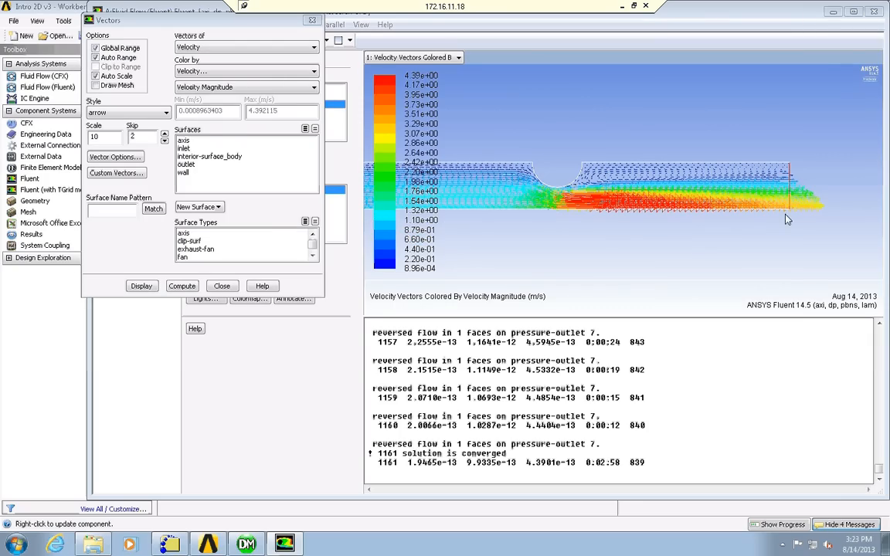
{"action": "left_click", "coordinate": [221, 286]}
Examine the mouse button assignments, the display options and the scene description.
{"action": "left_click", "coordinate": [271, 25]}
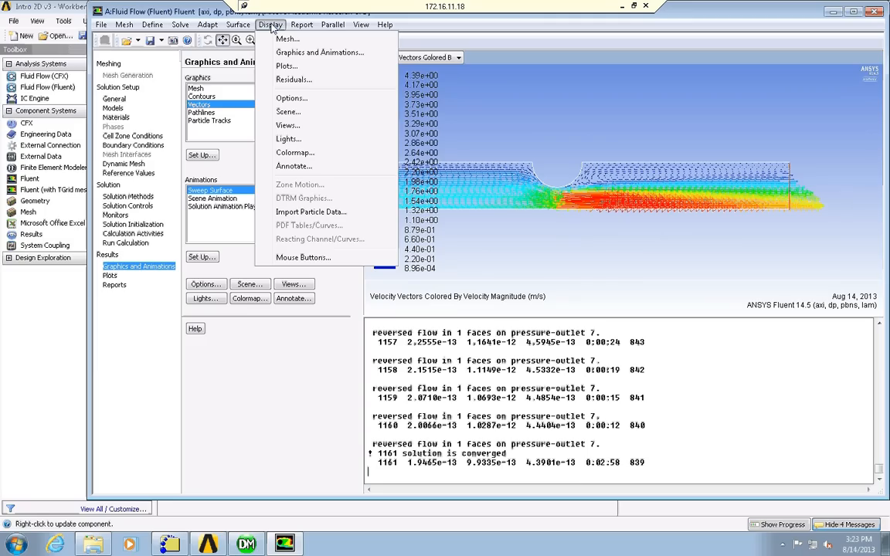
{"action": "left_click", "coordinate": [303, 257]}
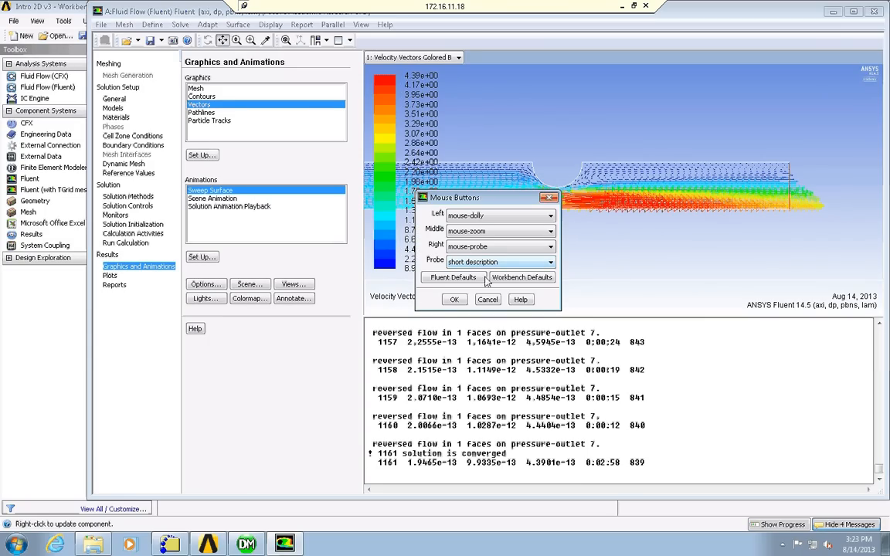
{"action": "left_click", "coordinate": [454, 299]}
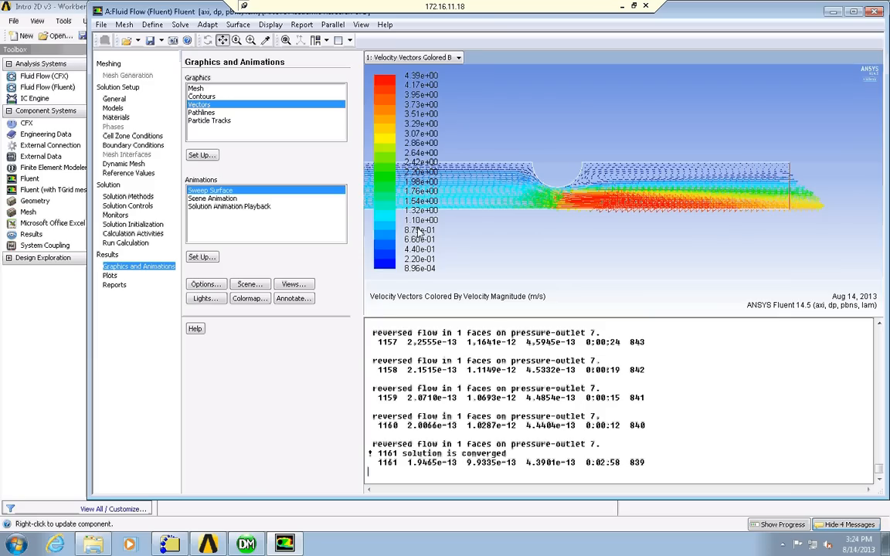
{"action": "left_click", "coordinate": [271, 26]}
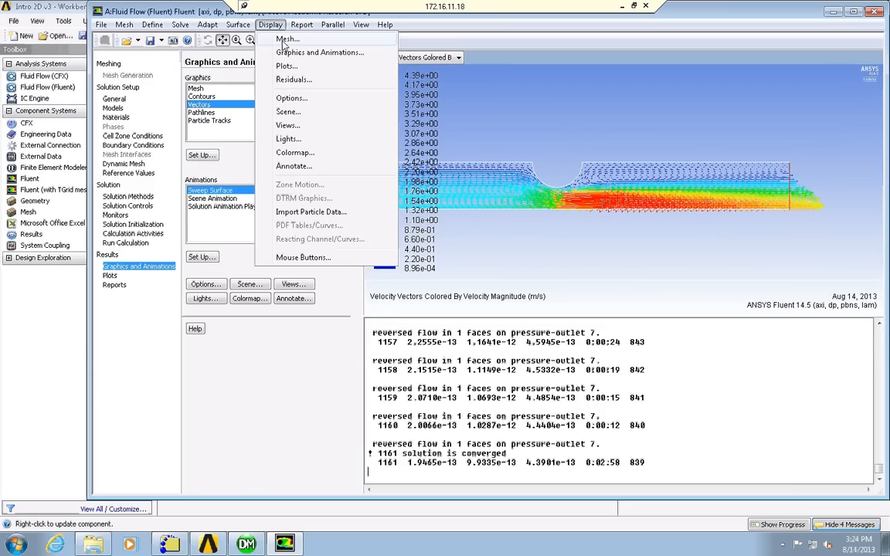
{"action": "left_click", "coordinate": [298, 100]}
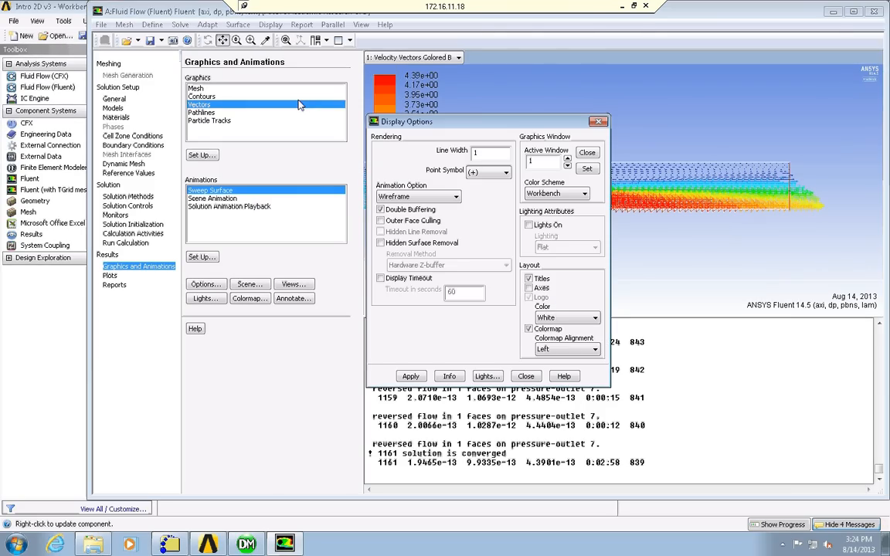
{"action": "left_click", "coordinate": [526, 377]}
{"action": "left_click", "coordinate": [270, 24]}
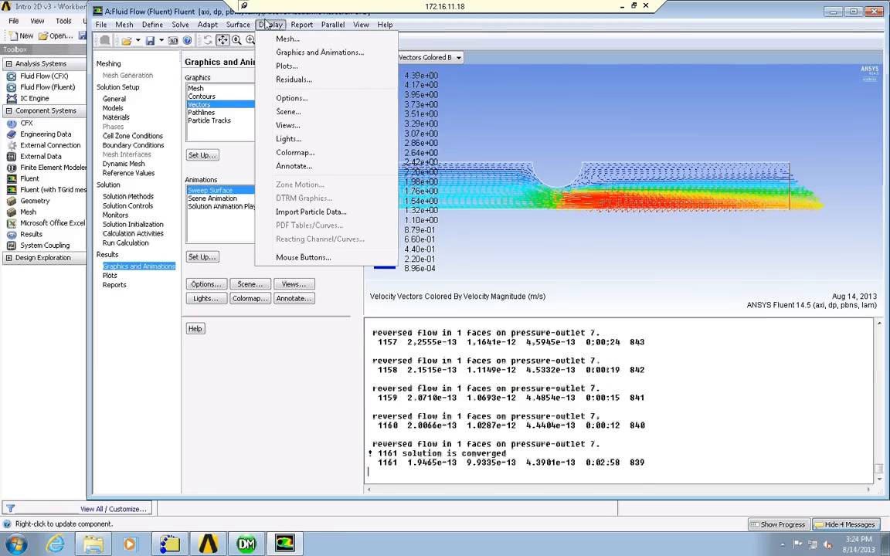
{"action": "left_click", "coordinate": [323, 114]}
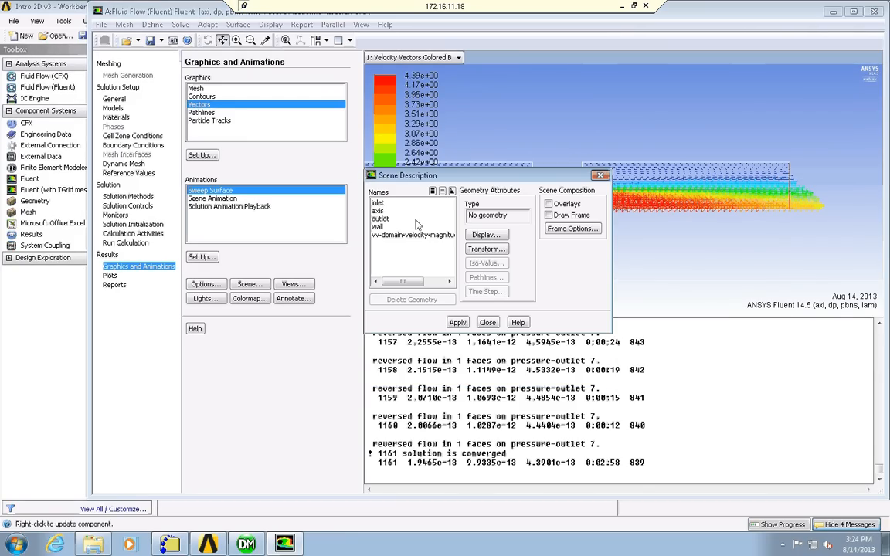
{"action": "left_click", "coordinate": [487, 323]}
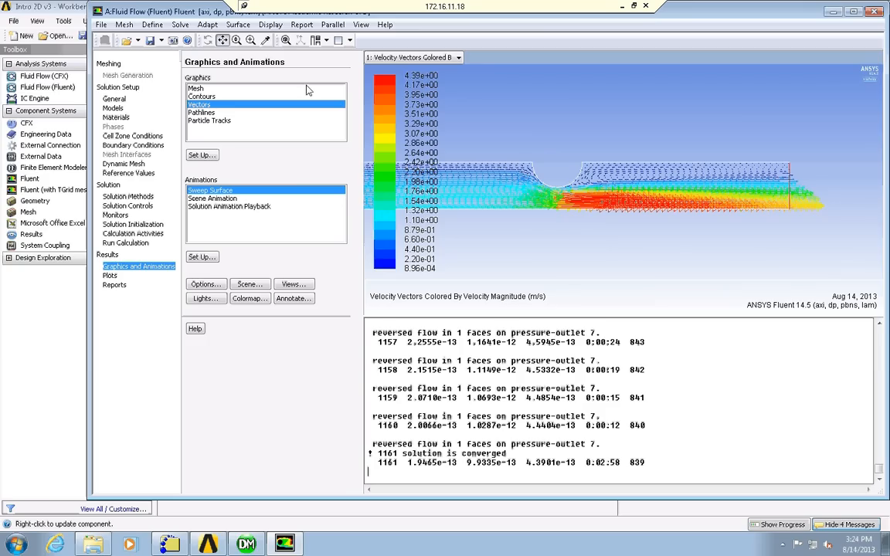
Auto-scale the view to fit the whole vector plot in the graphics window, and close the view settings.
{"action": "left_click", "coordinate": [267, 24]}
{"action": "left_click", "coordinate": [311, 124]}
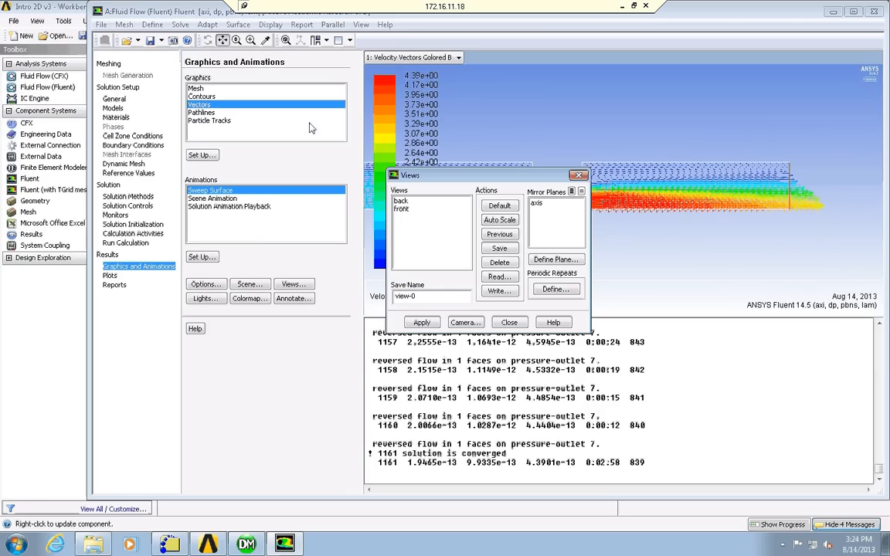
{"action": "left_click", "coordinate": [501, 221]}
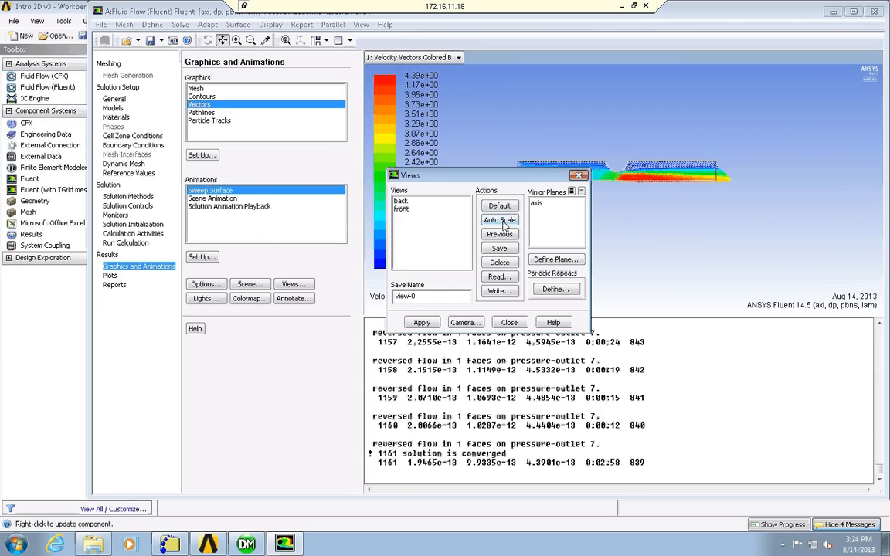
{"action": "left_click", "coordinate": [509, 323]}
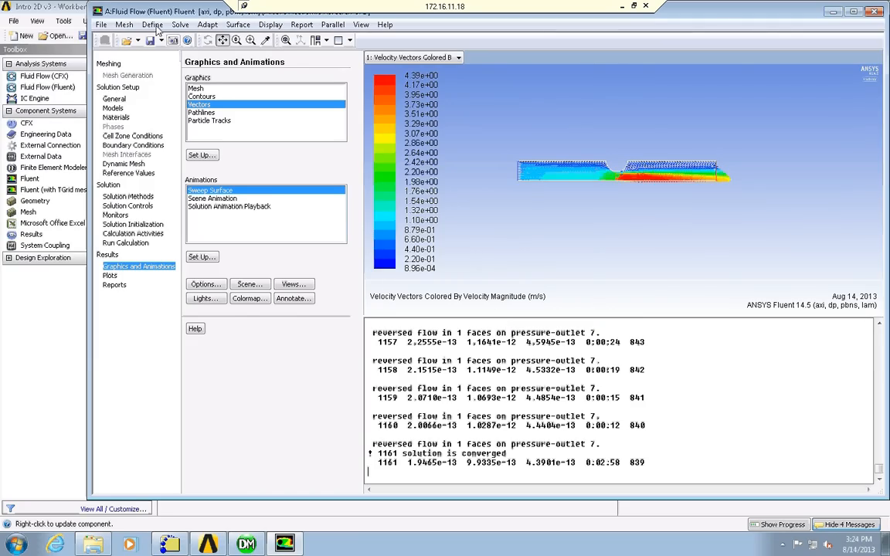
Save the project, and close Fluent and Workbench.
{"action": "left_click", "coordinate": [102, 26]}
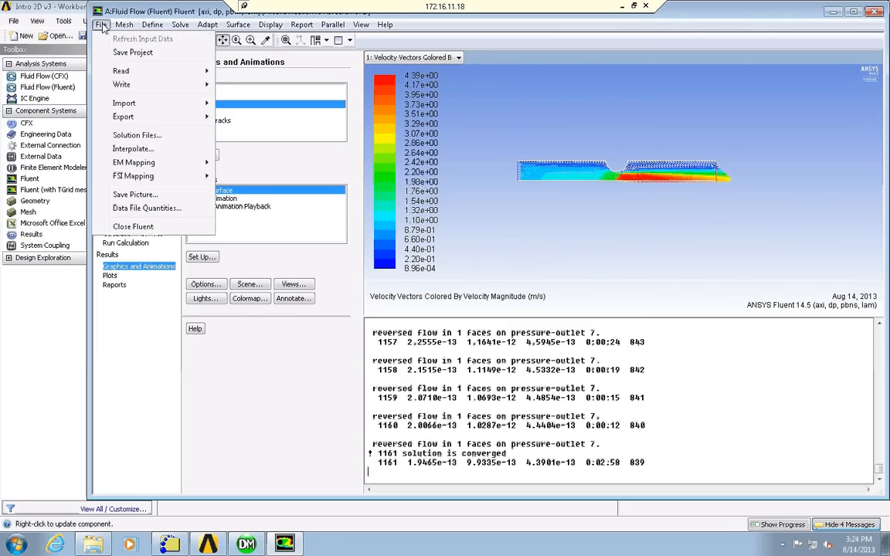
{"action": "left_click", "coordinate": [129, 53]}
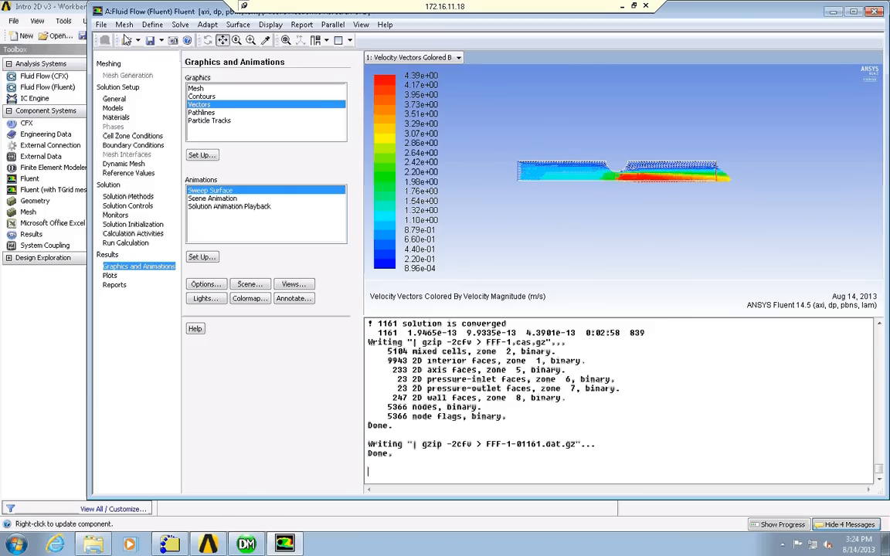
{"action": "left_click", "coordinate": [103, 23]}
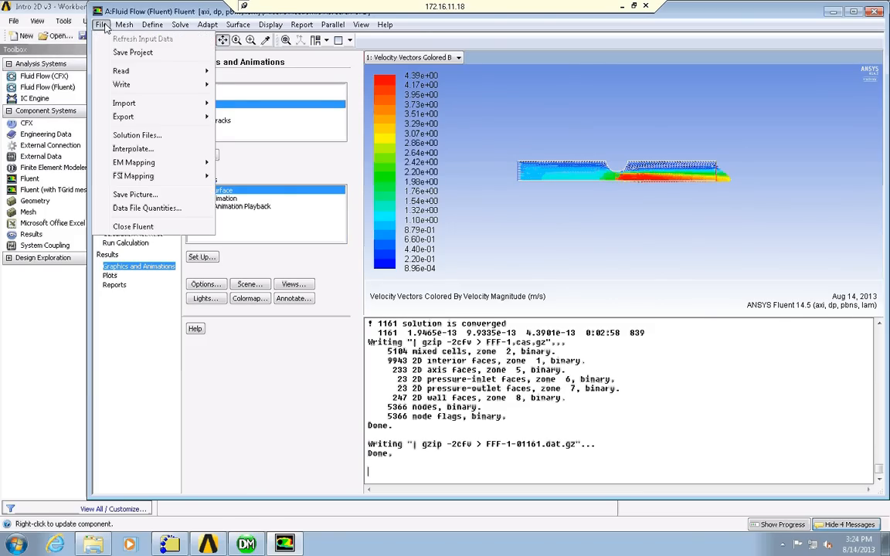
{"action": "left_click", "coordinate": [147, 229]}
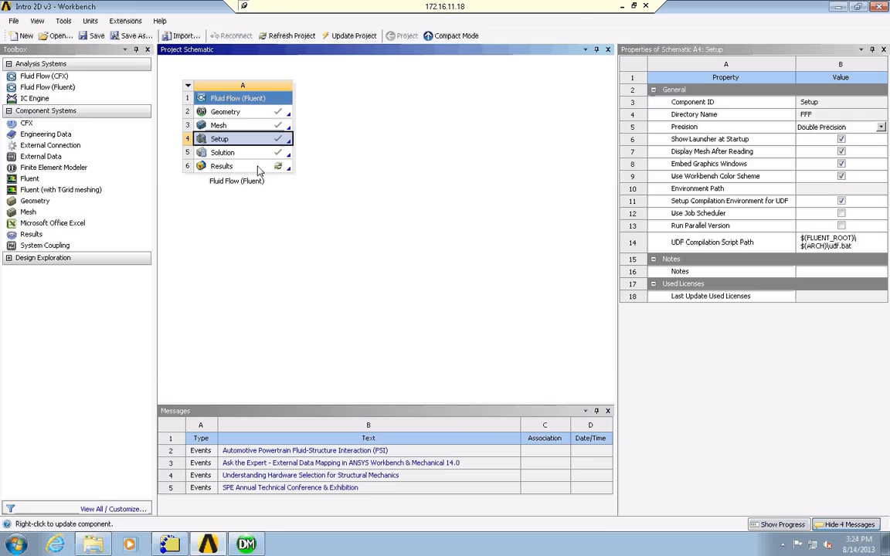
{"action": "left_click", "coordinate": [880, 7]}
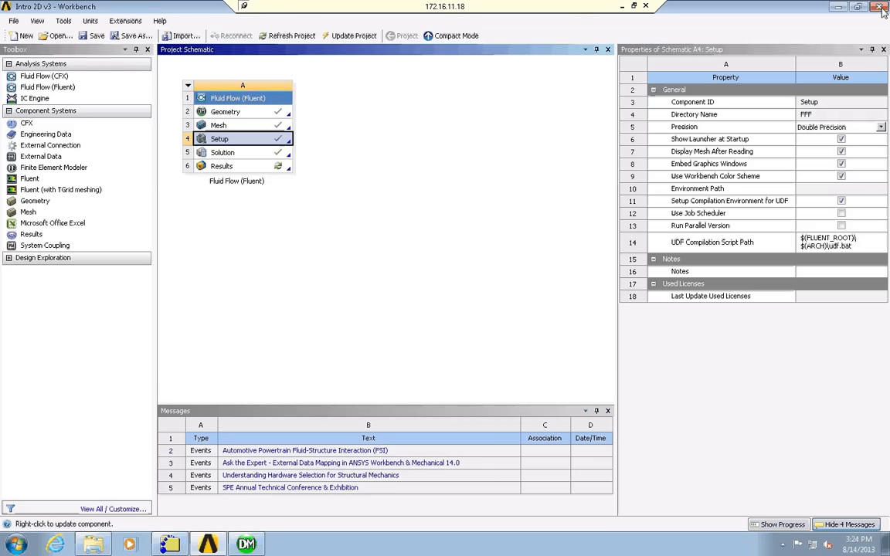